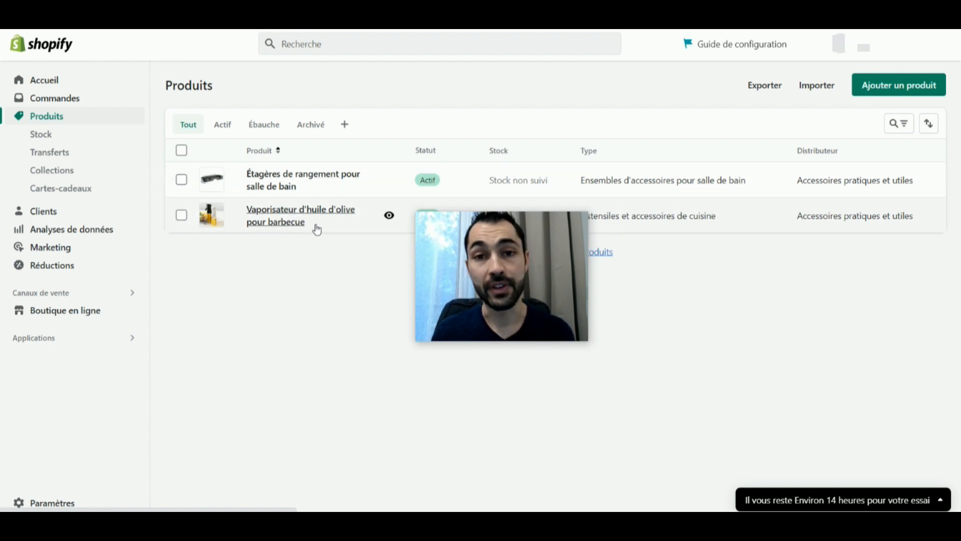
Open the product "Étagères de rangement pour salle de bain" and review its title, description, media, options and variants.
{"action": "left_click", "coordinate": [289, 186]}
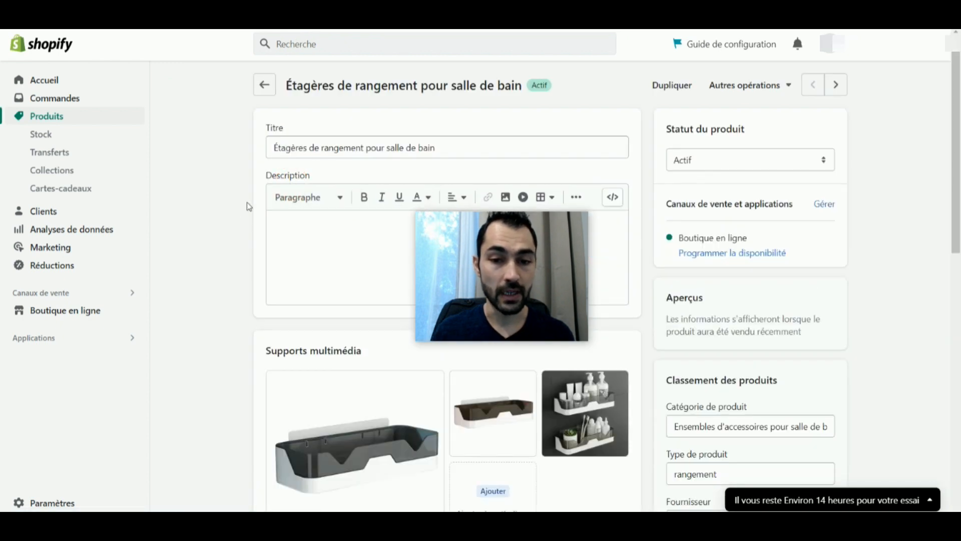
{"action": "scroll", "coordinate": [240, 221], "scroll_direction": "down", "scroll_amount": 8}
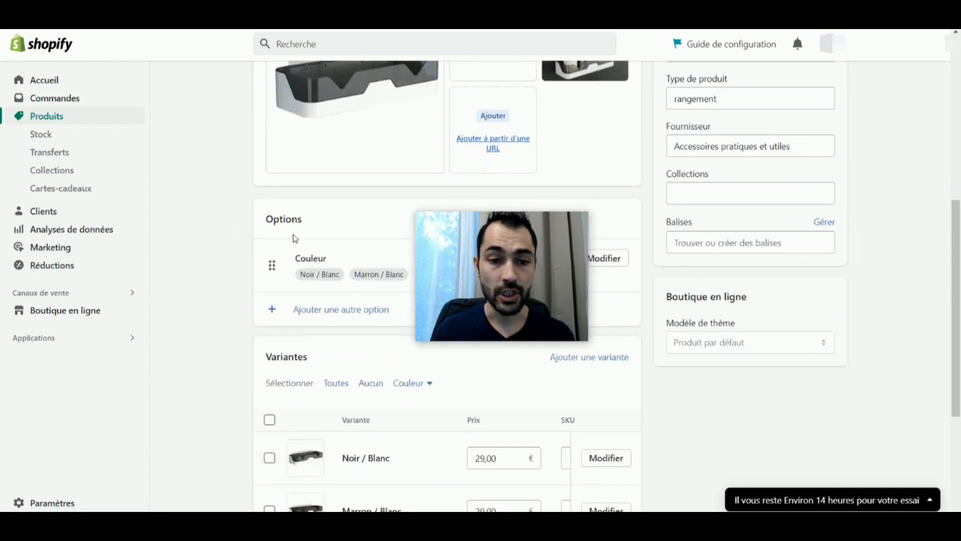
{"action": "scroll", "coordinate": [288, 235], "scroll_direction": "down", "scroll_amount": 4}
{"action": "scroll", "coordinate": [749, 315], "scroll_direction": "up", "scroll_amount": 6}
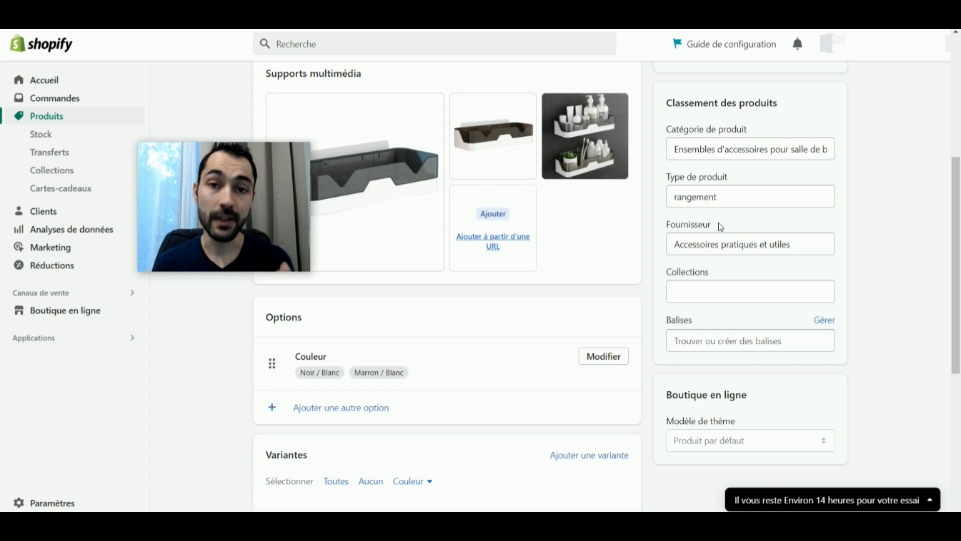
{"action": "scroll", "coordinate": [501, 295], "scroll_direction": "up", "scroll_amount": 5}
{"action": "left_click_drag", "start_coordinate": [290, 186], "coordinate": [234, 174]}
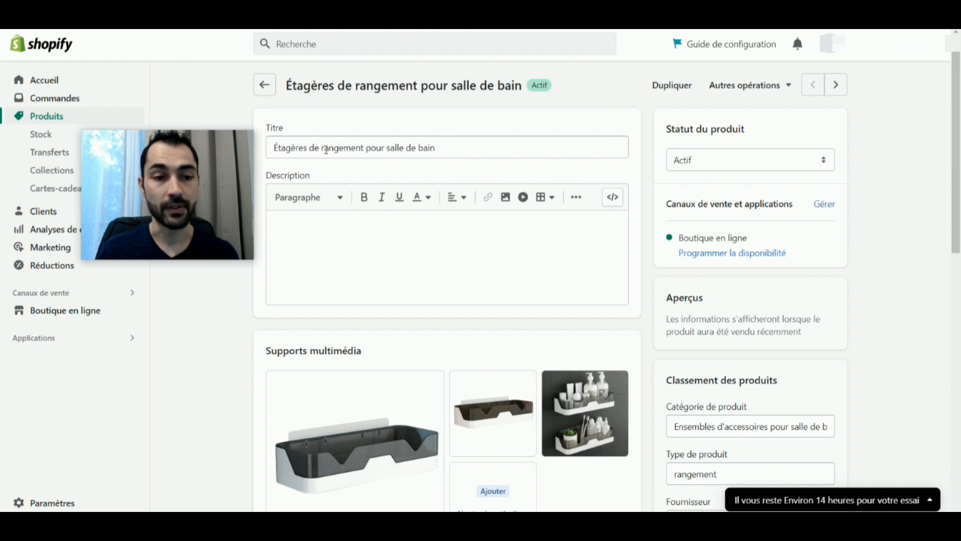
{"action": "left_click_drag", "start_coordinate": [278, 151], "coordinate": [435, 146]}
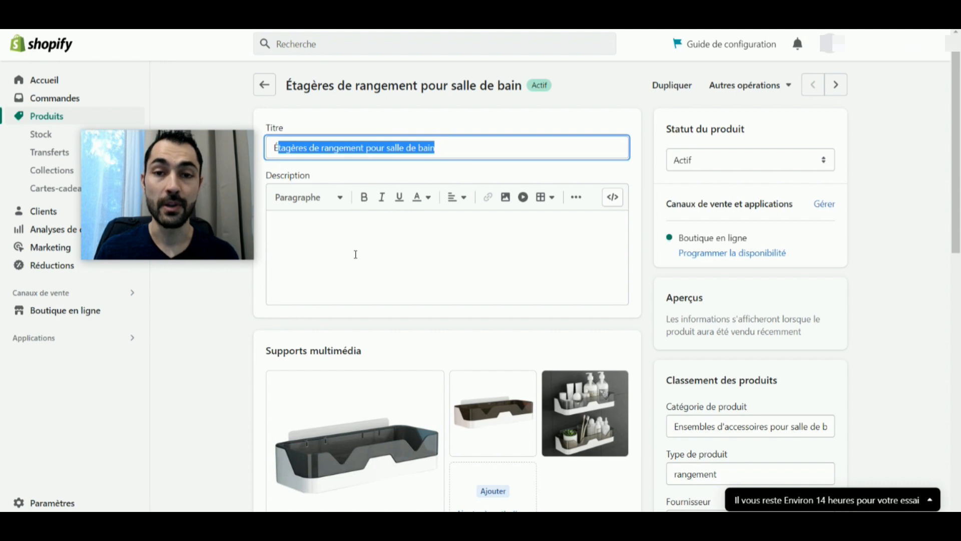
Open the product's search engine listing for editing and examine its meta title and meta description, comparing them with Google search results.
{"action": "scroll", "coordinate": [393, 245], "scroll_direction": "down", "scroll_amount": 6}
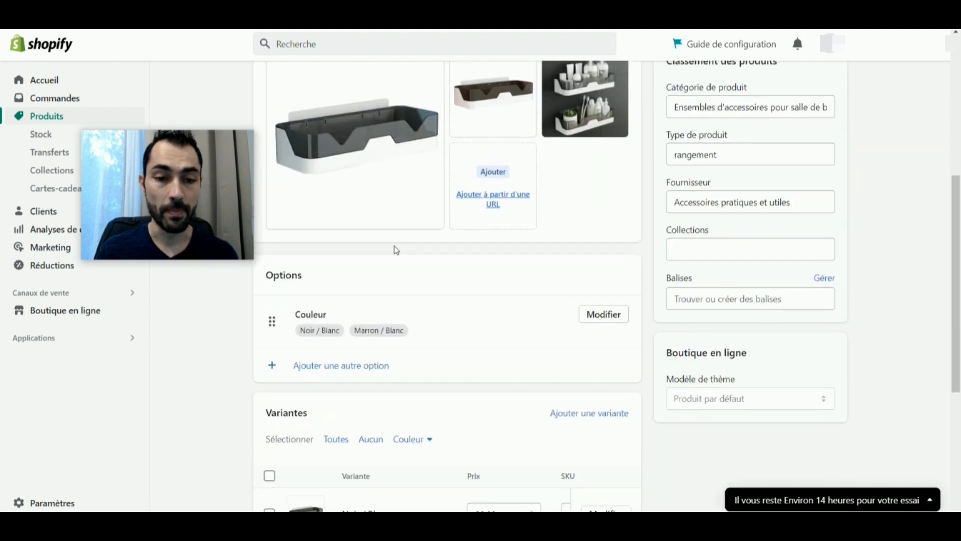
{"action": "scroll", "coordinate": [400, 253], "scroll_direction": "down", "scroll_amount": 5}
{"action": "left_click", "coordinate": [613, 364]}
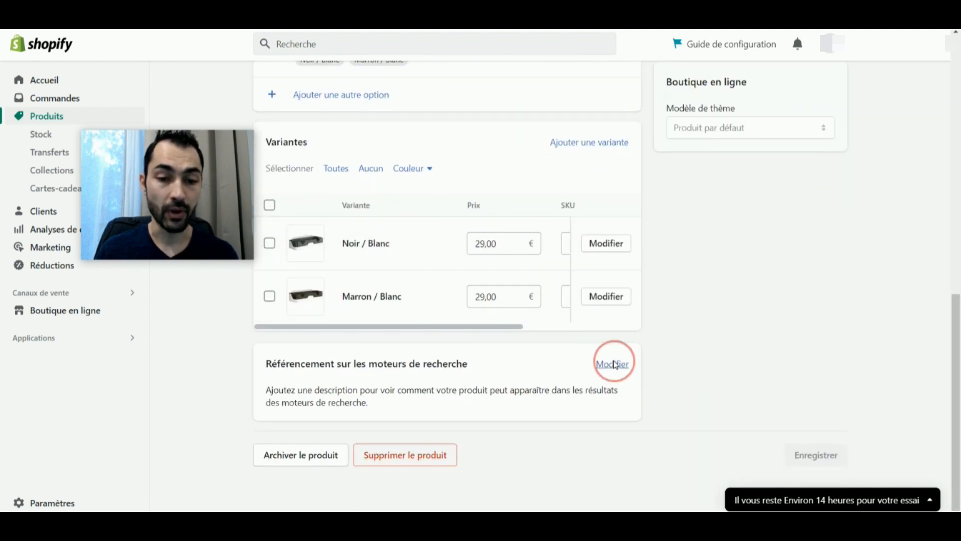
{"action": "scroll", "coordinate": [580, 326], "scroll_direction": "down", "scroll_amount": 5}
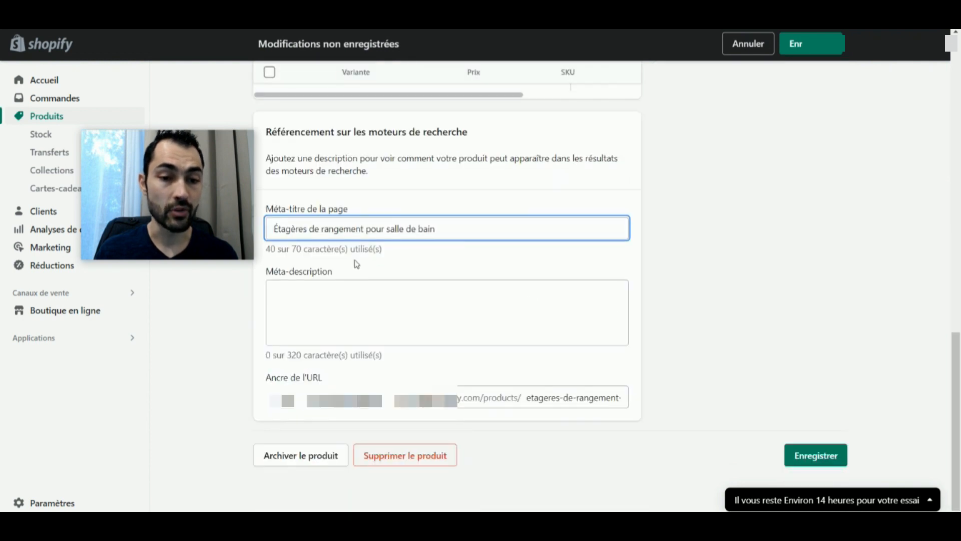
{"action": "left_click_drag", "start_coordinate": [286, 228], "coordinate": [450, 226]}
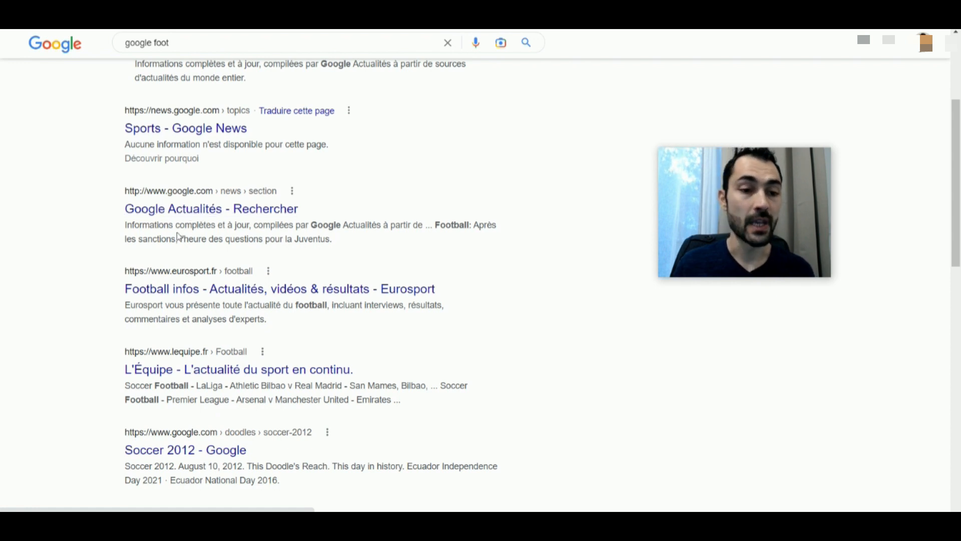
{"action": "left_click_drag", "start_coordinate": [134, 225], "coordinate": [333, 240]}
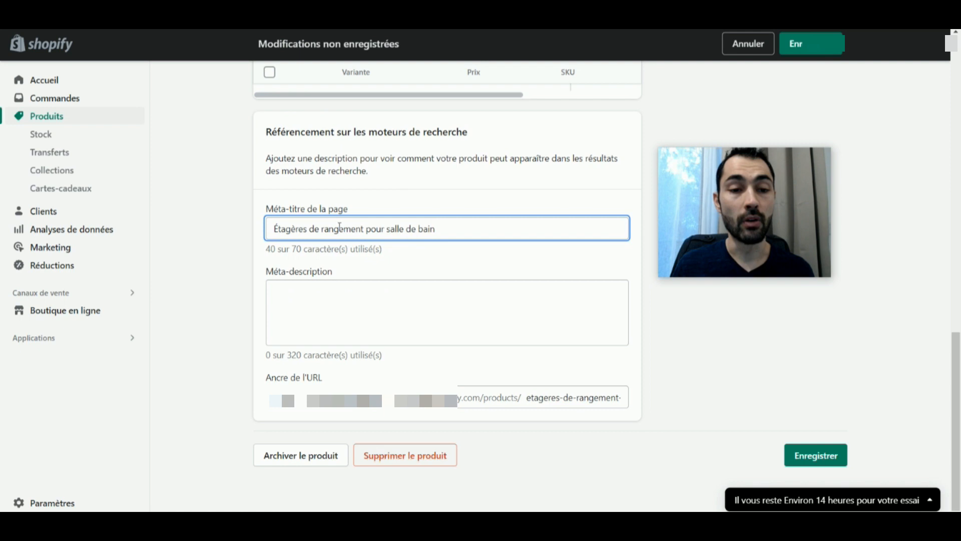
{"action": "left_click_drag", "start_coordinate": [274, 224], "coordinate": [446, 223]}
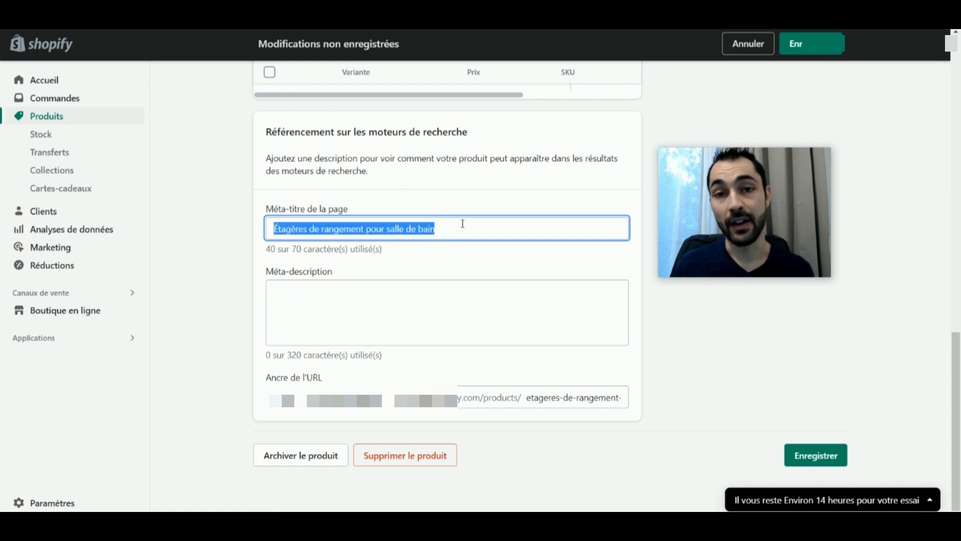
{"action": "left_click", "coordinate": [347, 316]}
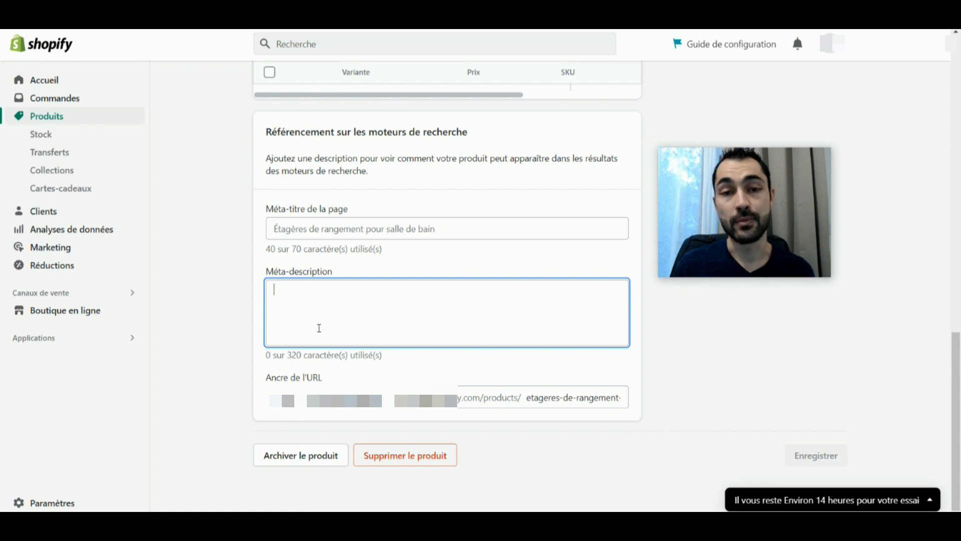
Open the Content Genius AI app through the applications and sales channels settings.
{"action": "scroll", "coordinate": [243, 339], "scroll_direction": "up", "scroll_amount": 15}
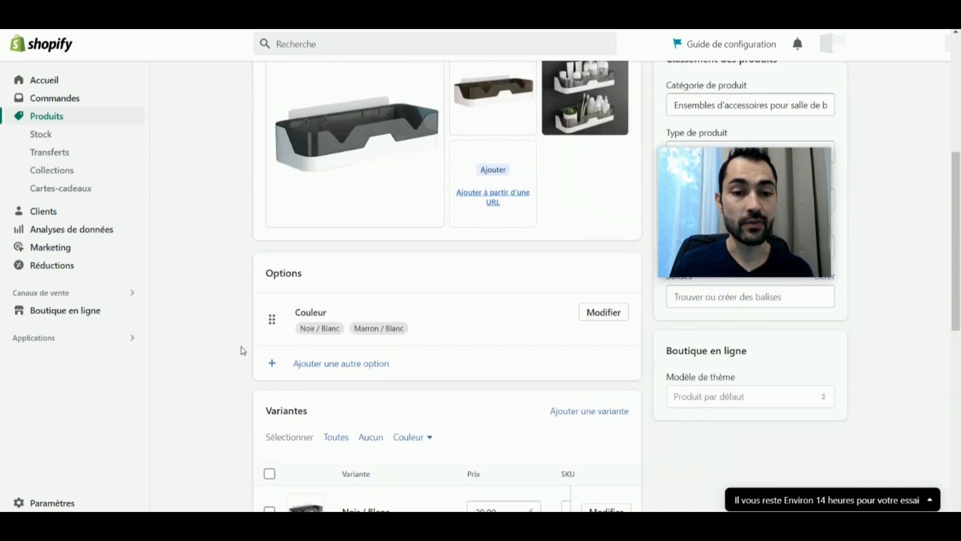
{"action": "scroll", "coordinate": [242, 350], "scroll_direction": "up", "scroll_amount": 3}
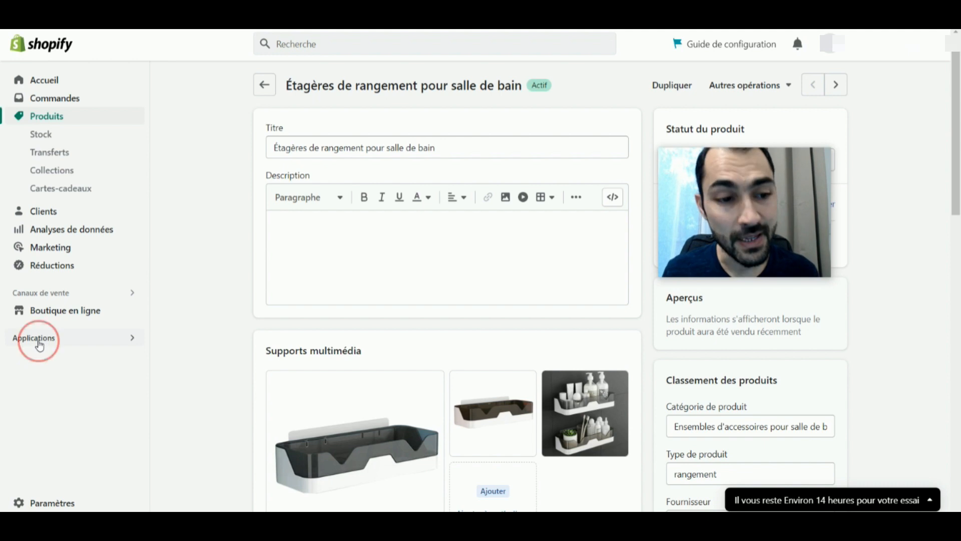
{"action": "left_click", "coordinate": [39, 346]}
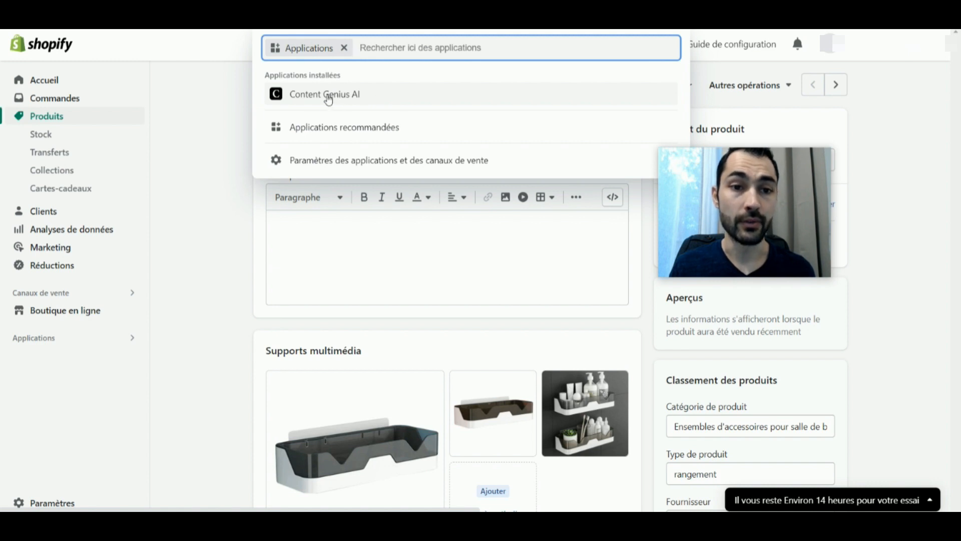
{"action": "left_click", "coordinate": [344, 163]}
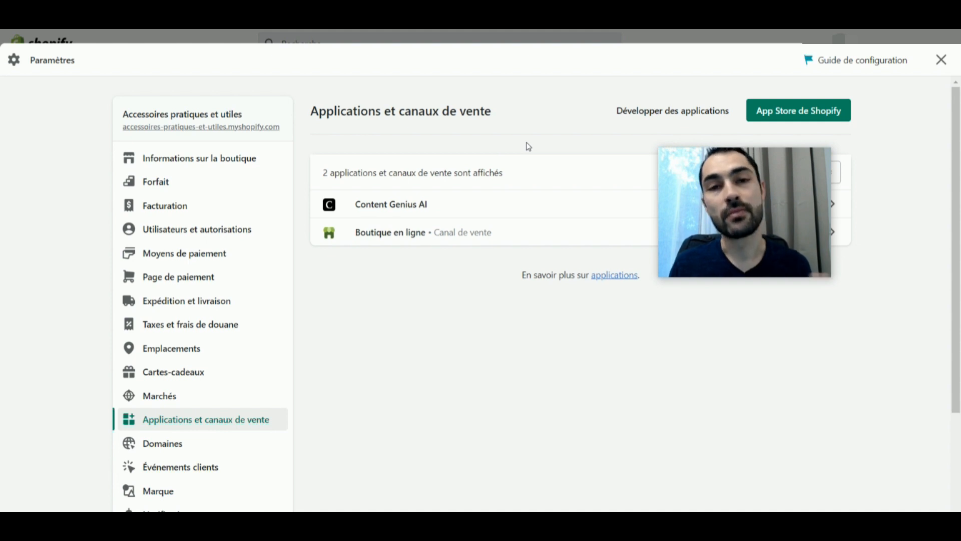
{"action": "left_click", "coordinate": [394, 205]}
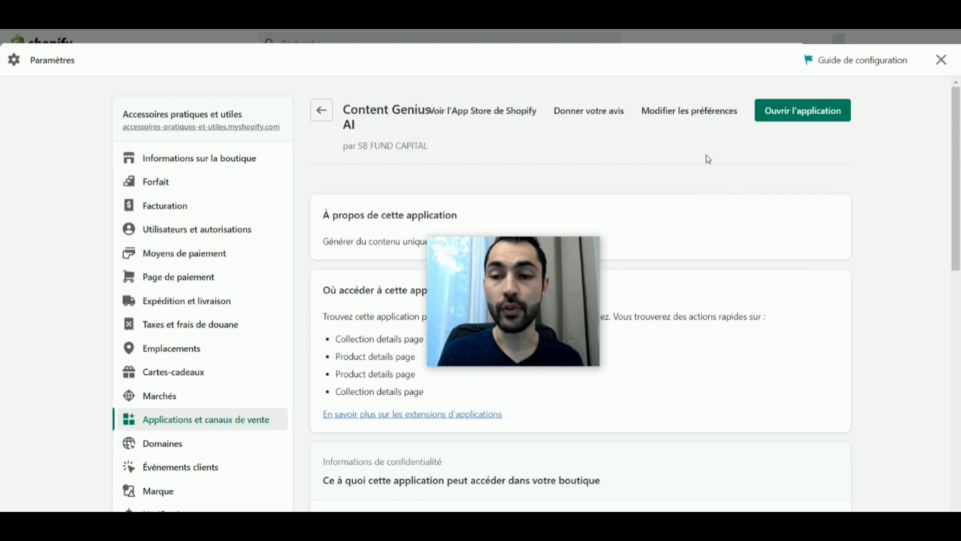
{"action": "left_click", "coordinate": [780, 114]}
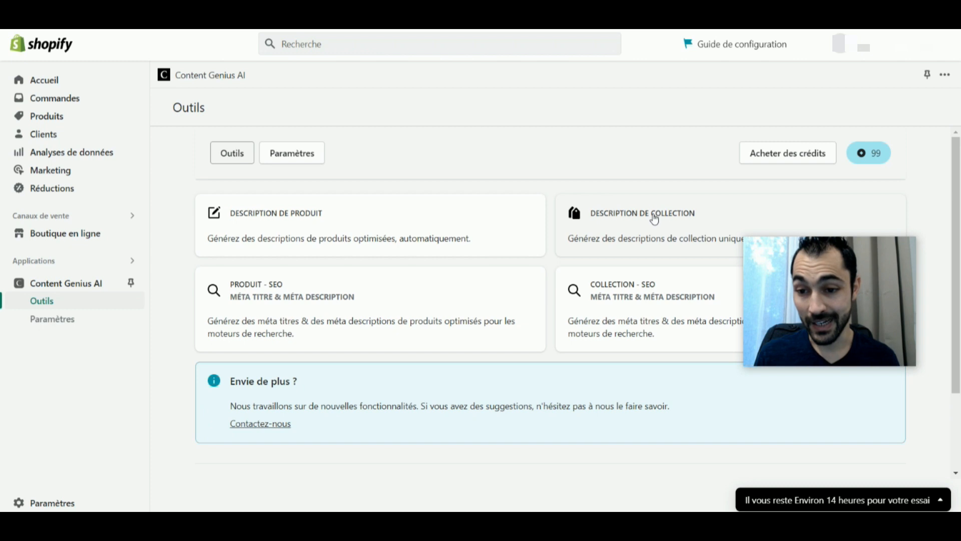
Open the product description generator for "Étagères de rangement pour salle de bain".
{"action": "left_click", "coordinate": [298, 224]}
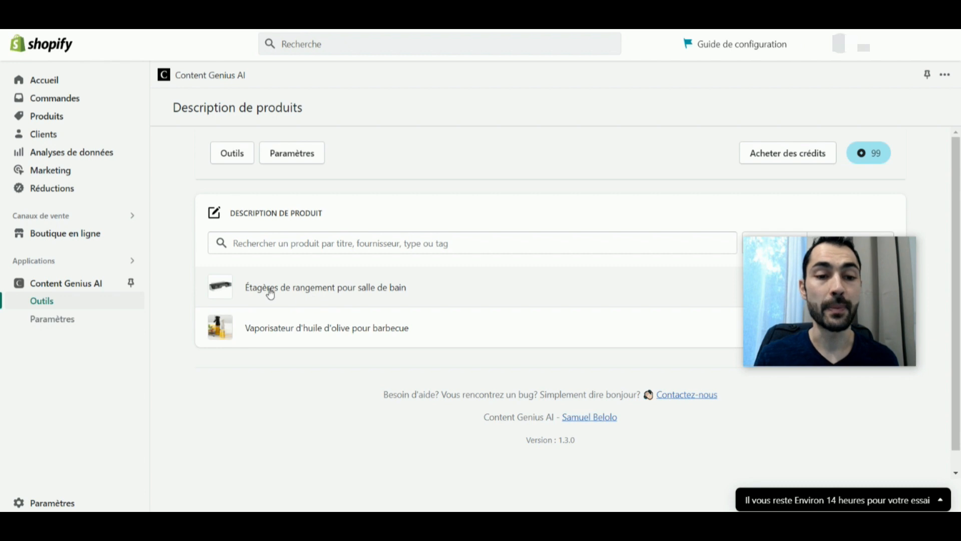
{"action": "left_click", "coordinate": [328, 288]}
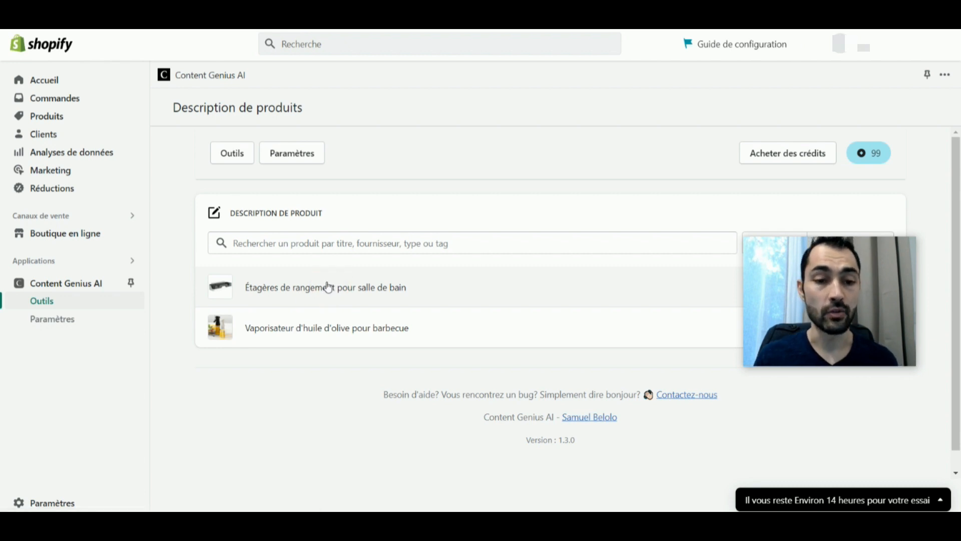
{"action": "left_click_drag", "start_coordinate": [813, 257], "coordinate": [120, 227]}
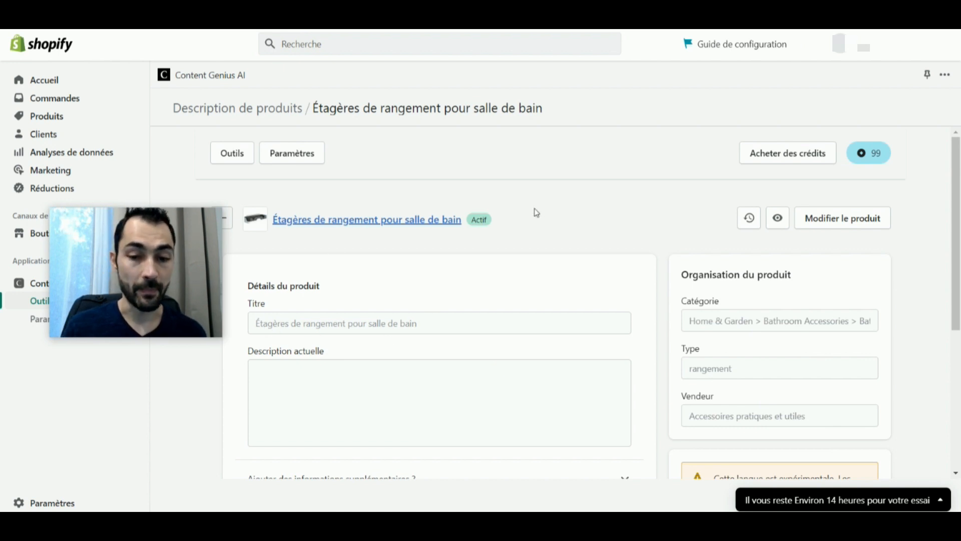
Check the product details and credit cost, and generate a description for the bathroom storage shelves.
{"action": "scroll", "coordinate": [537, 213], "scroll_direction": "down", "scroll_amount": 1}
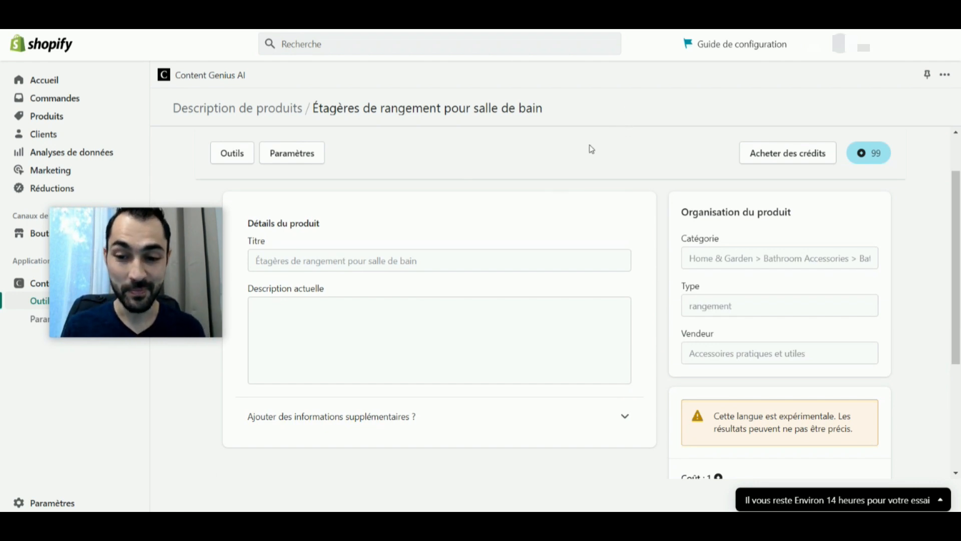
{"action": "scroll", "coordinate": [570, 160], "scroll_direction": "down", "scroll_amount": 2}
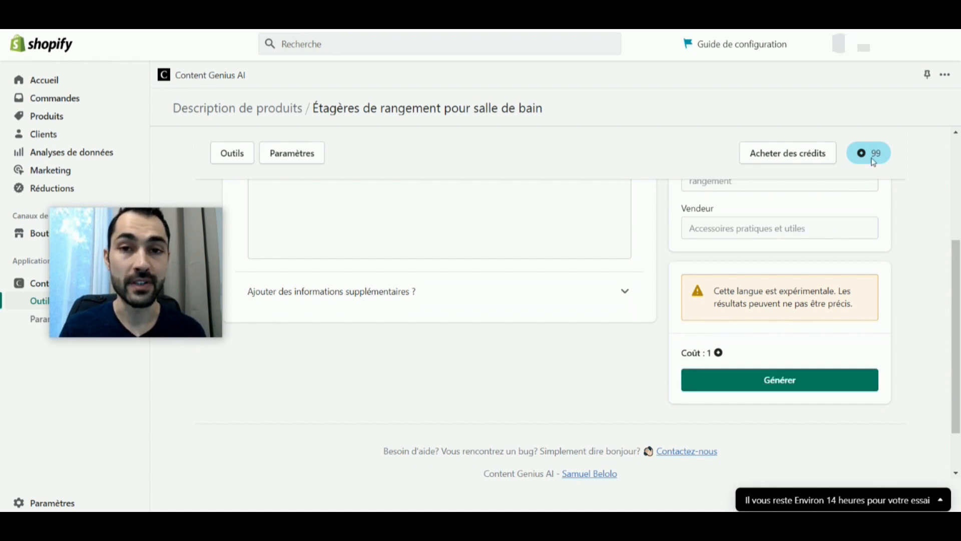
{"action": "mouse_move", "coordinate": [710, 348]}
{"action": "left_mouse_down"}
{"action": "mouse_move", "coordinate": [722, 347]}
{"action": "mouse_move", "coordinate": [700, 355]}
{"action": "left_mouse_up"}
{"action": "left_click", "coordinate": [733, 349]}
{"action": "left_click", "coordinate": [704, 352]}
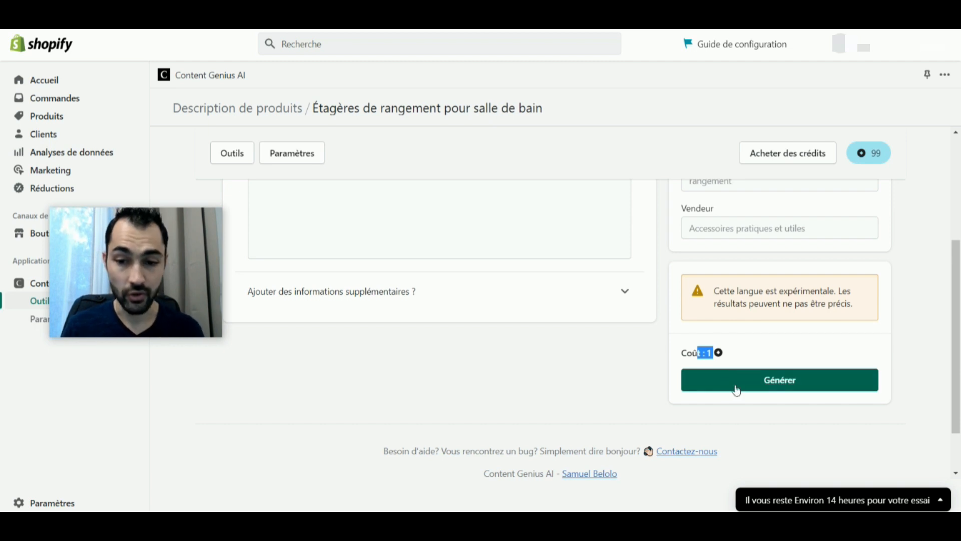
{"action": "left_click", "coordinate": [754, 384]}
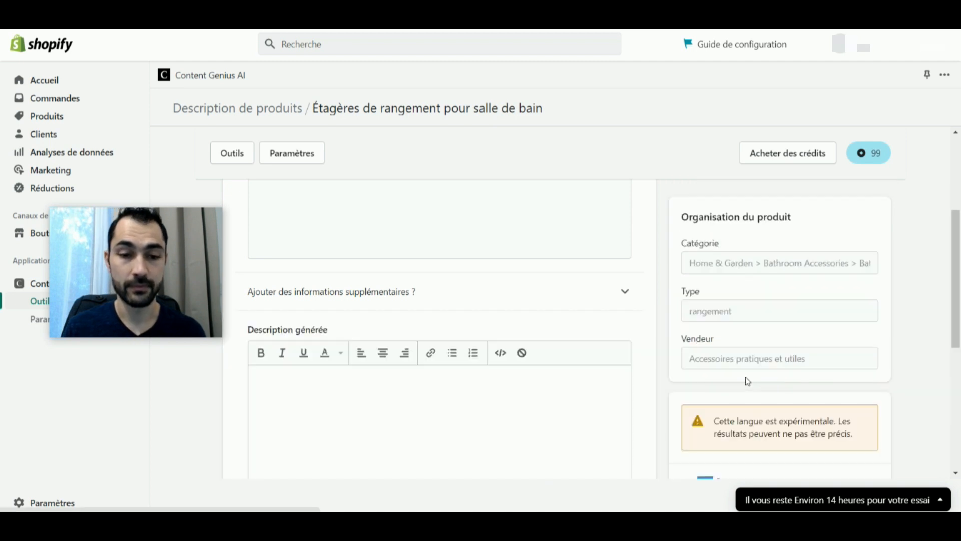
Read through the generated description, examining its heading, introduction, list of advantages and closing paragraph with the highlighted room names.
{"action": "scroll", "coordinate": [615, 326], "scroll_direction": "down", "scroll_amount": 1}
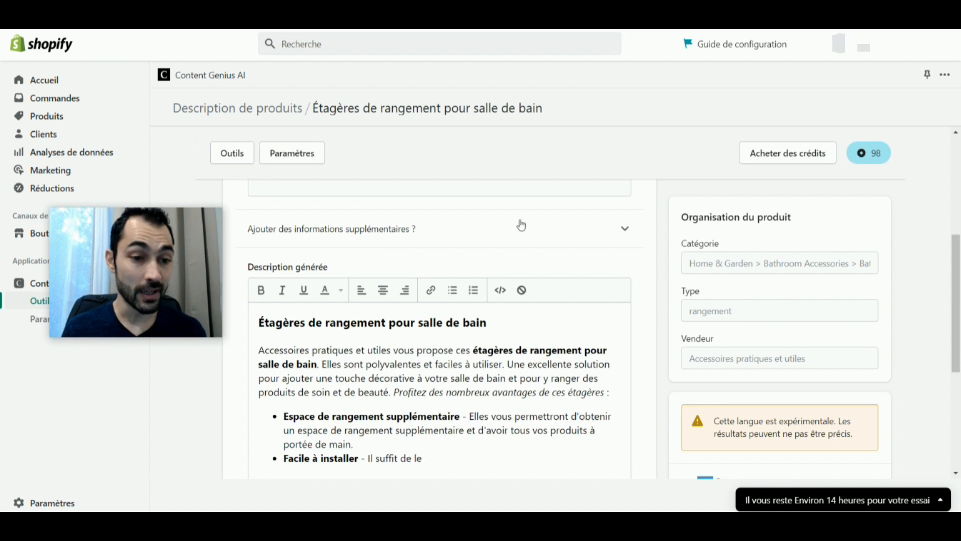
{"action": "scroll", "coordinate": [521, 226], "scroll_direction": "down", "scroll_amount": 1}
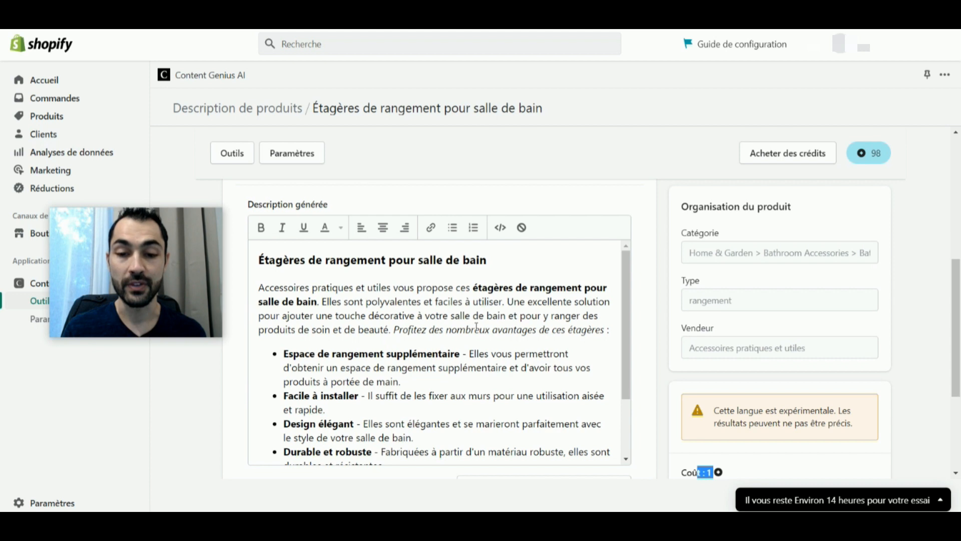
{"action": "scroll", "coordinate": [476, 326], "scroll_direction": "down", "scroll_amount": 1}
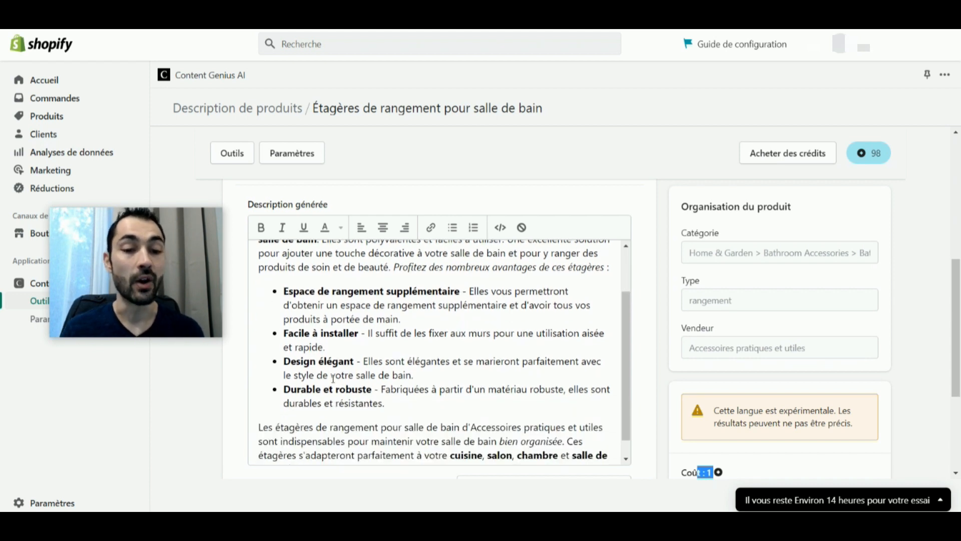
{"action": "scroll", "coordinate": [377, 417], "scroll_direction": "down", "scroll_amount": 1}
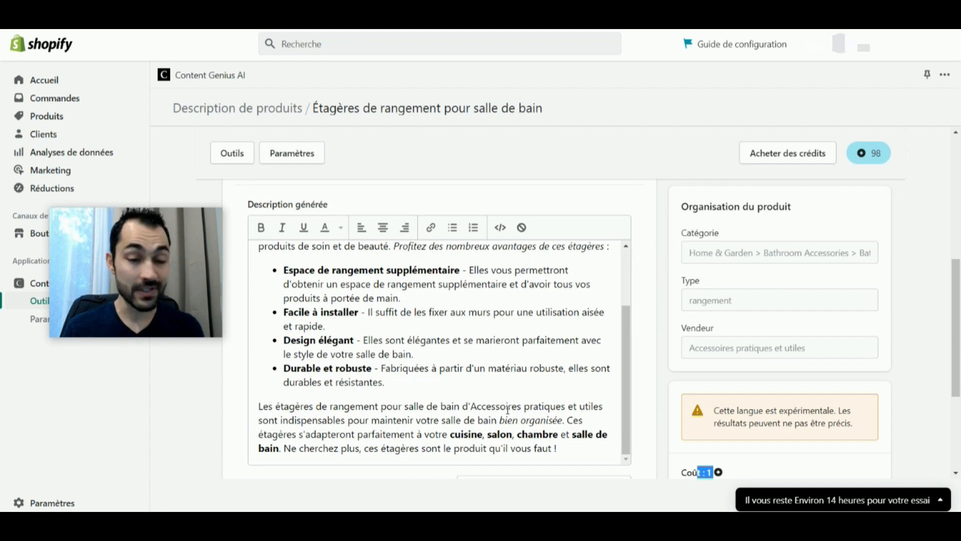
{"action": "left_click_drag", "start_coordinate": [342, 406], "coordinate": [262, 280]}
{"action": "left_click", "coordinate": [355, 312]}
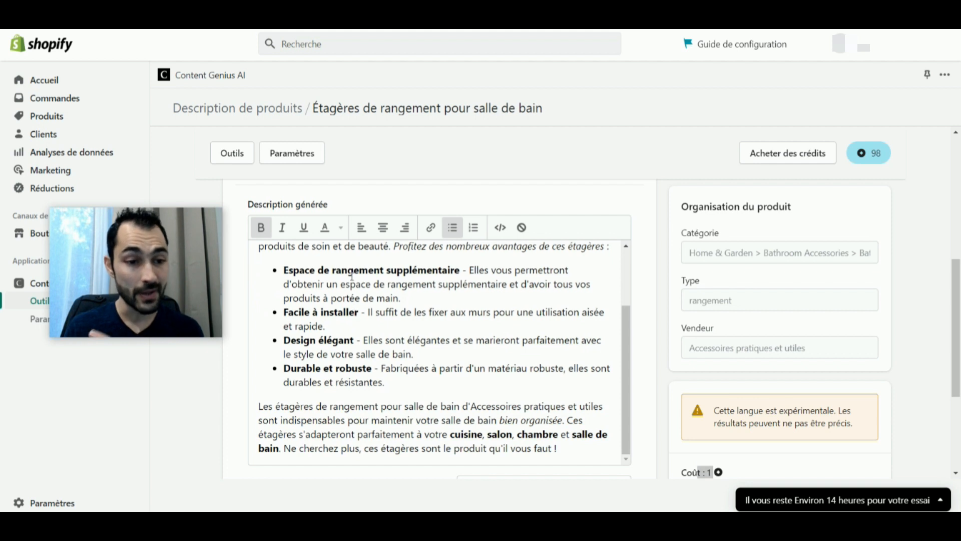
{"action": "double_click", "coordinate": [465, 434]}
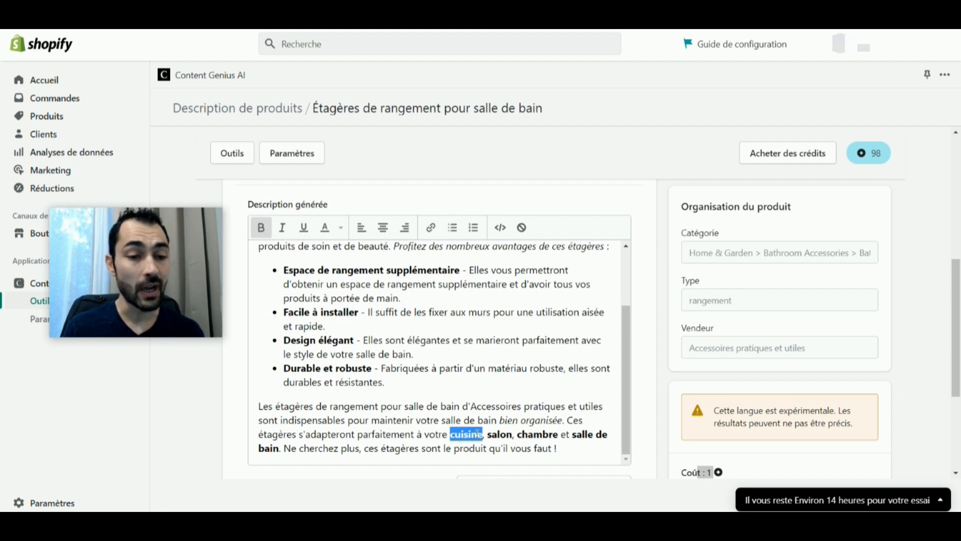
{"action": "double_click", "coordinate": [501, 434]}
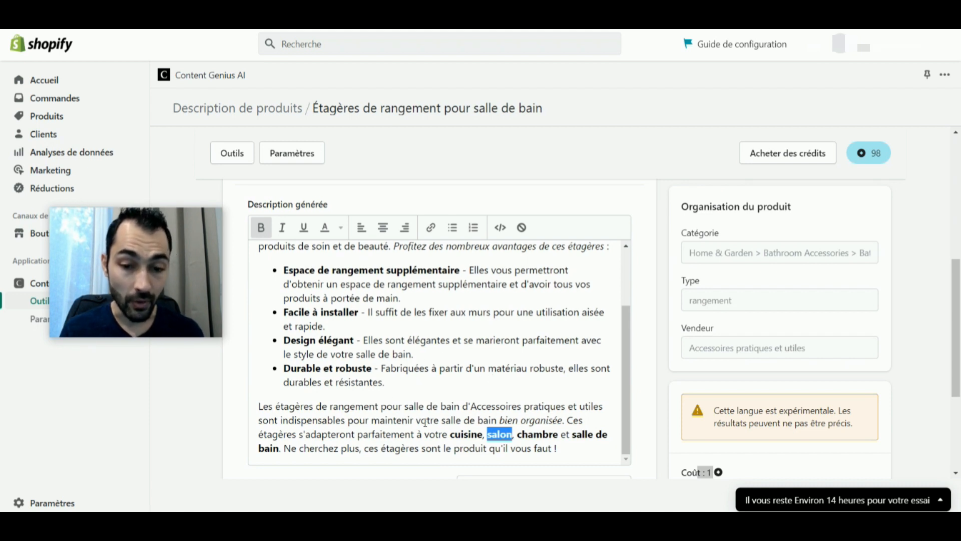
{"action": "left_click_drag", "start_coordinate": [426, 421], "coordinate": [525, 421]}
{"action": "left_click", "coordinate": [550, 421]}
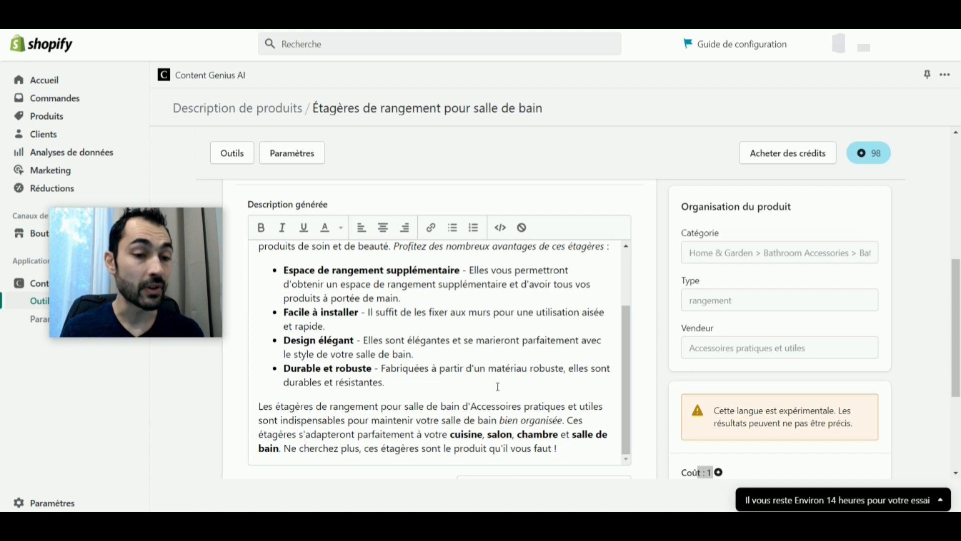
{"action": "scroll", "coordinate": [498, 386], "scroll_direction": "up", "scroll_amount": 3}
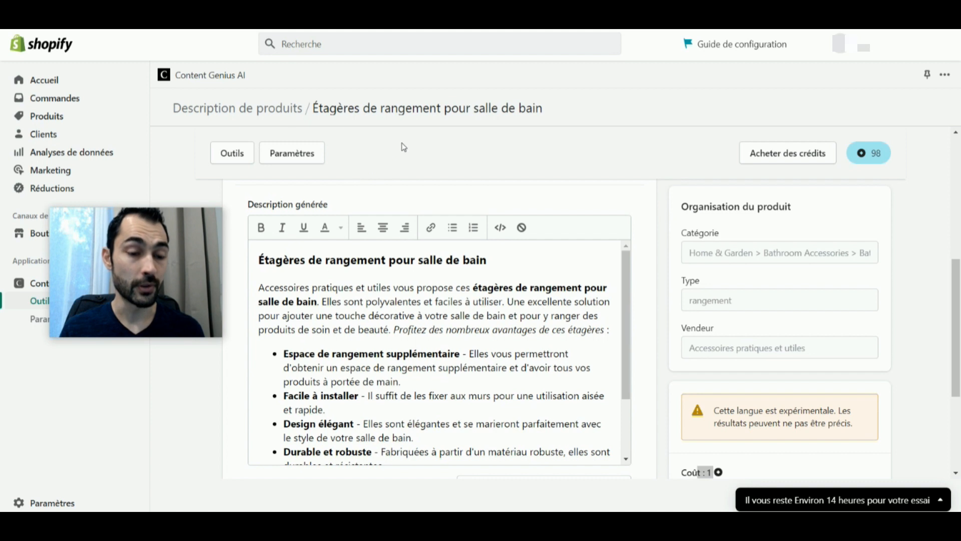
{"action": "left_click_drag", "start_coordinate": [687, 174], "coordinate": [688, 166]}
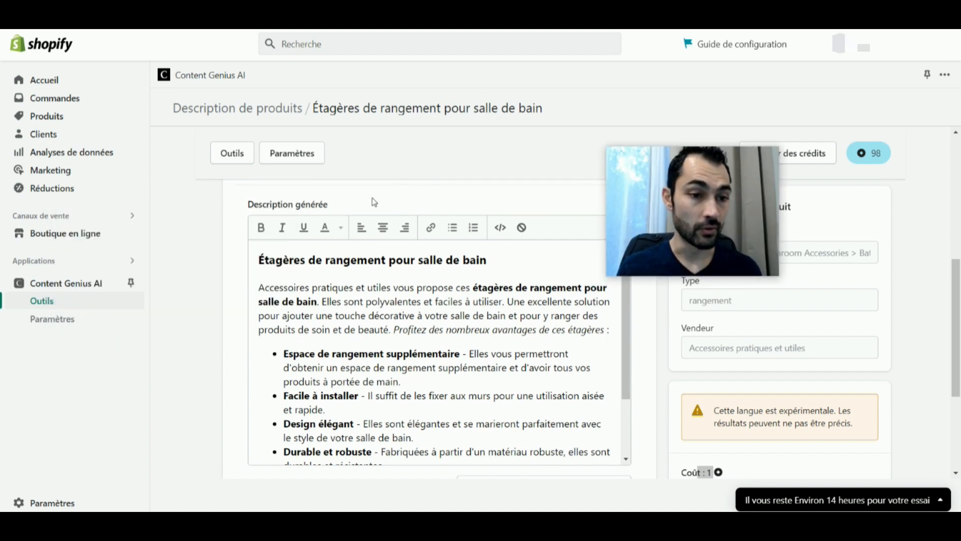
Return to the tools overview and open the product description generator for "Vaporisateur d'huile d'olive pour barbecue".
{"action": "left_click", "coordinate": [224, 152]}
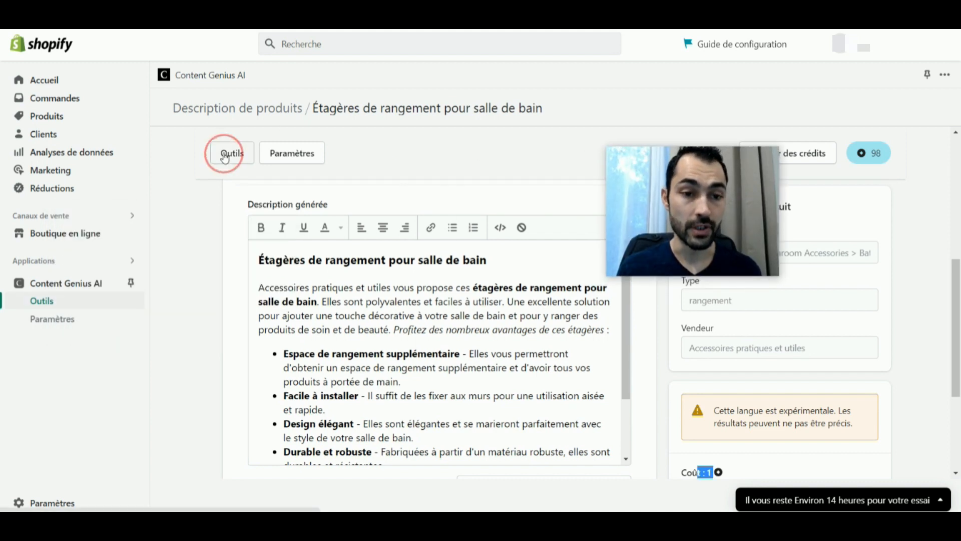
{"action": "scroll", "coordinate": [225, 159], "scroll_direction": "down", "scroll_amount": 1}
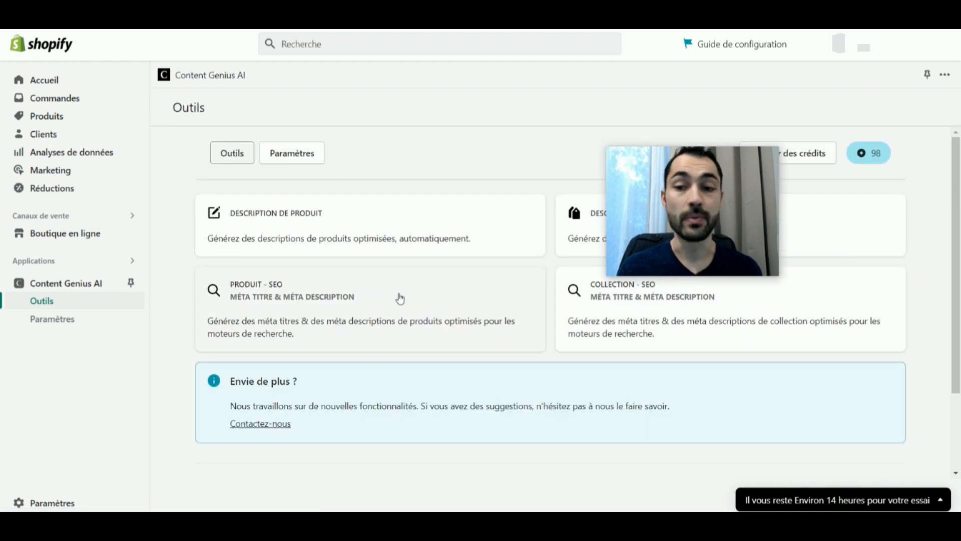
{"action": "left_click", "coordinate": [329, 222]}
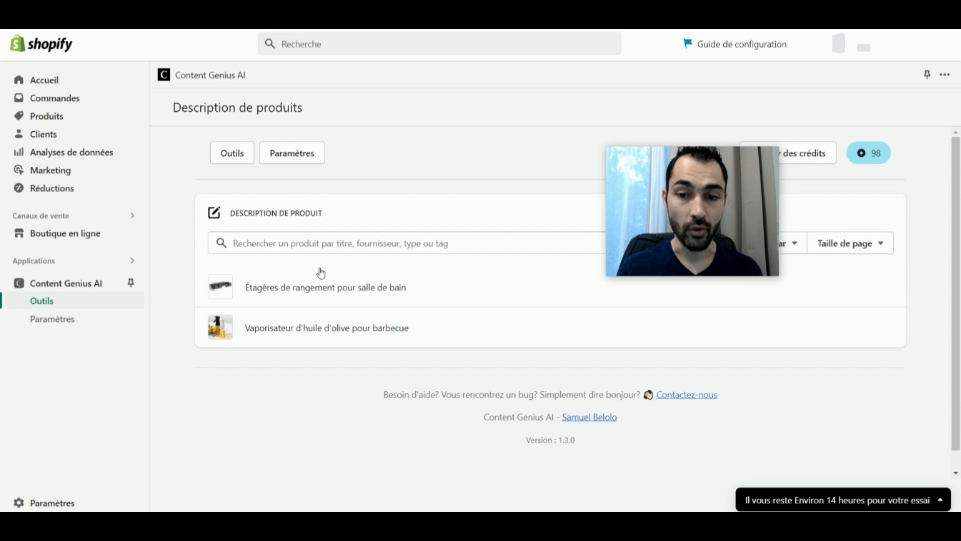
{"action": "scroll", "coordinate": [335, 268], "scroll_direction": "down", "scroll_amount": 1}
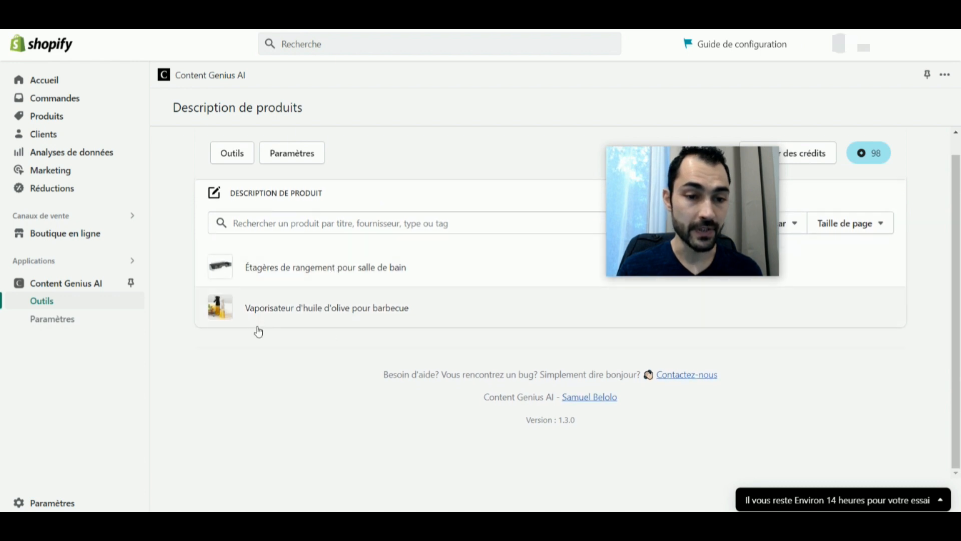
{"action": "left_click", "coordinate": [296, 316]}
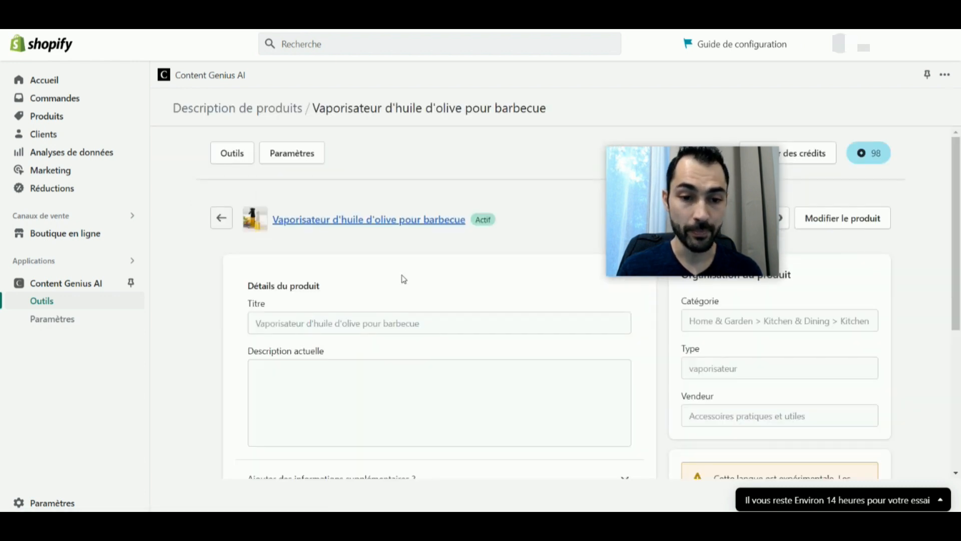
Check the olive oil sprayer's title, category, type and vendor, and generate its product description.
{"action": "scroll", "coordinate": [446, 281], "scroll_direction": "down", "scroll_amount": 4}
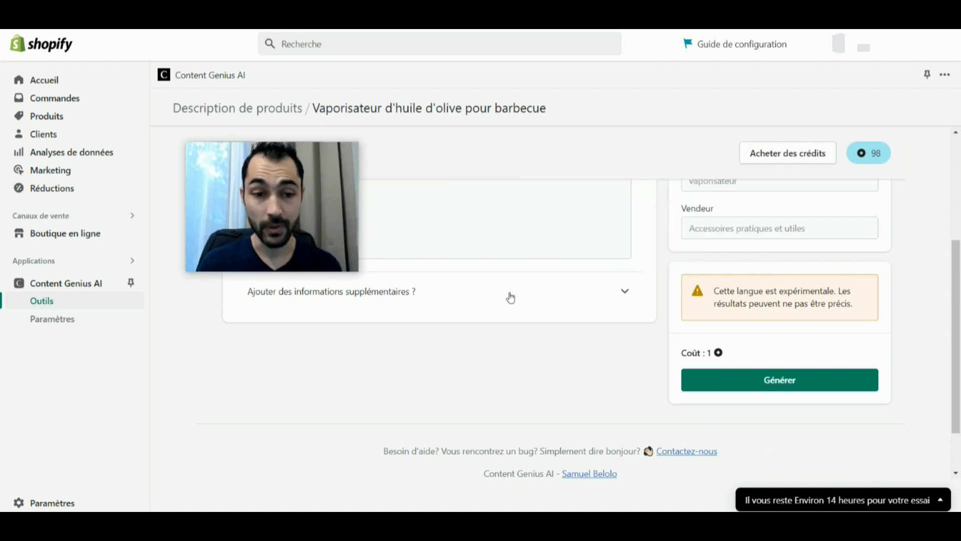
{"action": "scroll", "coordinate": [726, 301], "scroll_direction": "up", "scroll_amount": 4}
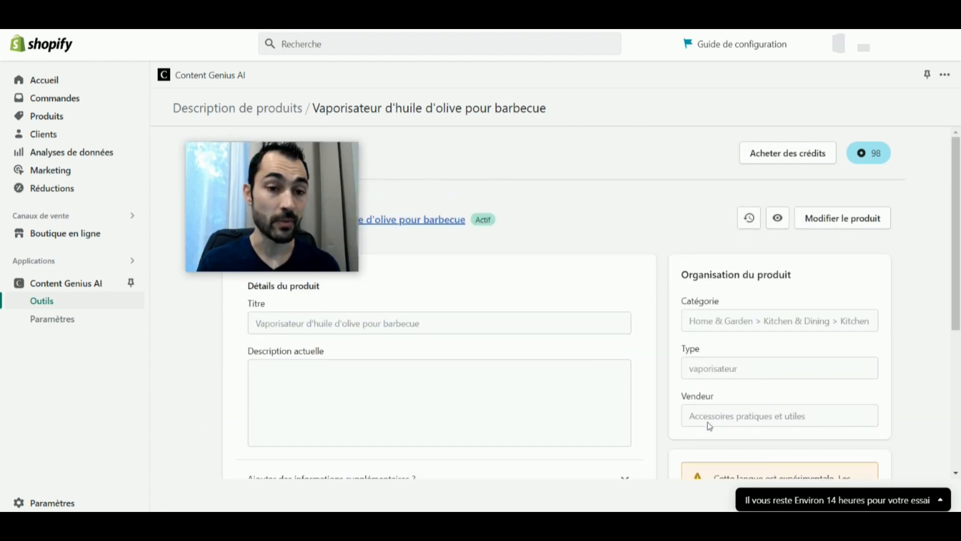
{"action": "scroll", "coordinate": [708, 369], "scroll_direction": "down", "scroll_amount": 4}
{"action": "scroll", "coordinate": [704, 308], "scroll_direction": "up", "scroll_amount": 1}
{"action": "scroll", "coordinate": [704, 308], "scroll_direction": "up", "scroll_amount": 2}
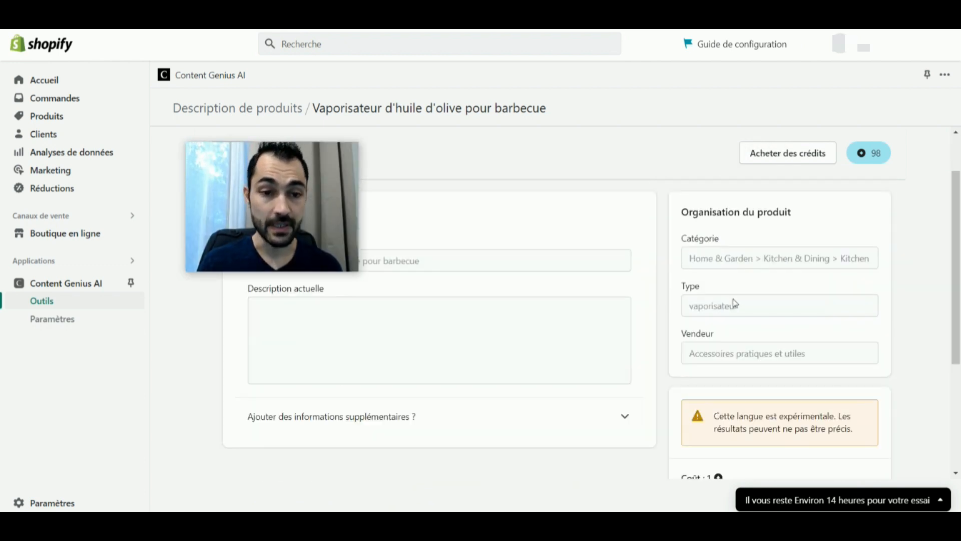
{"action": "scroll", "coordinate": [693, 336], "scroll_direction": "down", "scroll_amount": 4}
{"action": "left_click", "coordinate": [765, 326]}
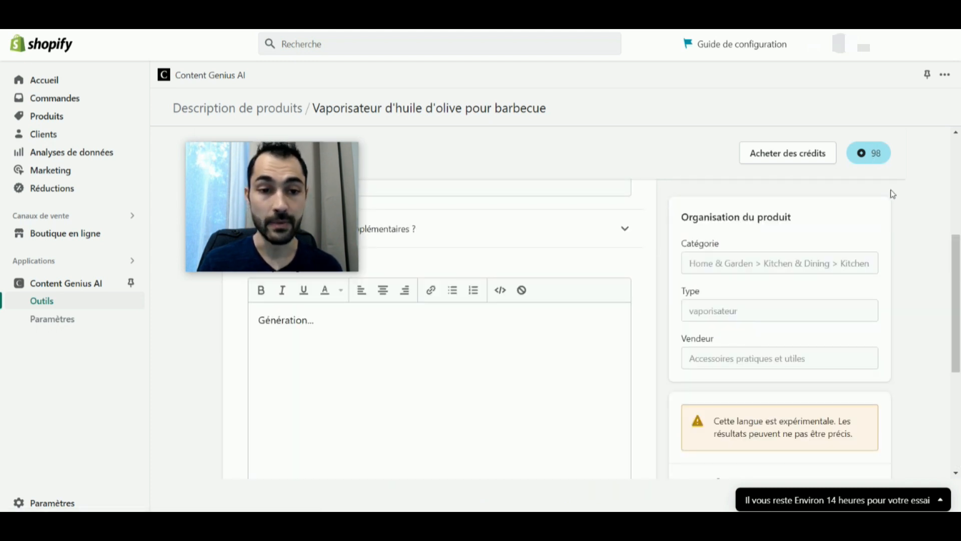
{"action": "left_click_drag", "start_coordinate": [273, 146], "coordinate": [733, 151]}
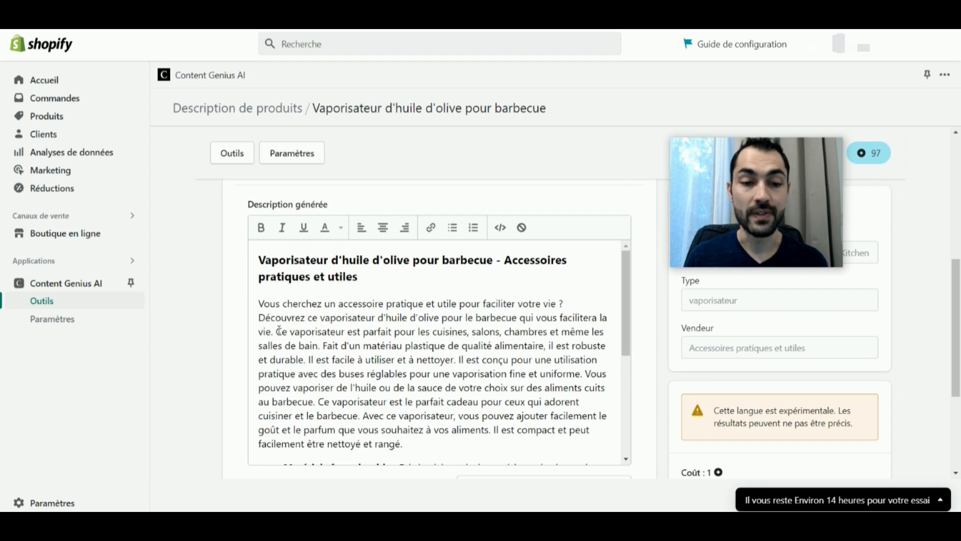
Delete the sentence "Ce vaporisateur est parfait pour les cuisines, salons, chambres et même les salles de bain." from the generated description, keeping the punctuation clean.
{"action": "left_click_drag", "start_coordinate": [279, 331], "coordinate": [322, 346]}
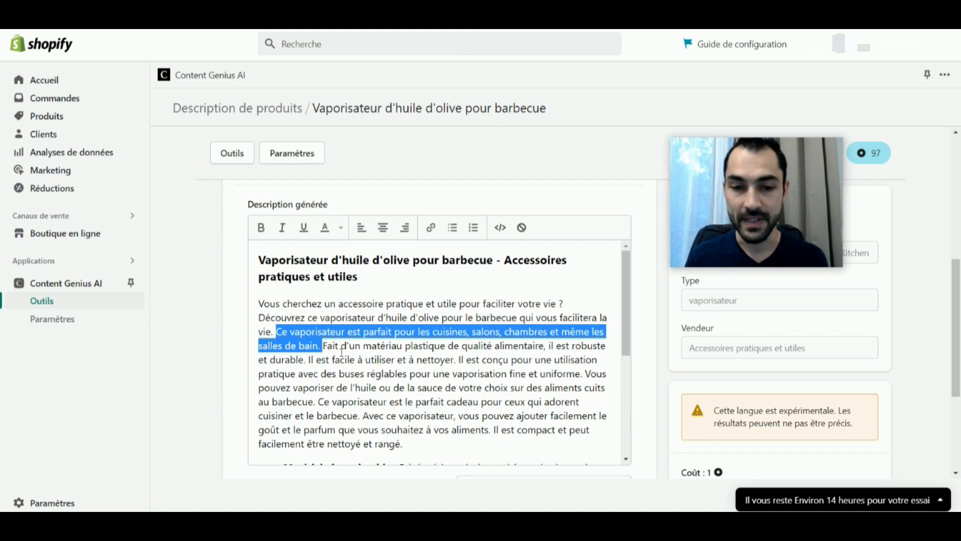
{"action": "left_click", "coordinate": [357, 357]}
{"action": "left_click_drag", "start_coordinate": [321, 350], "coordinate": [275, 337]}
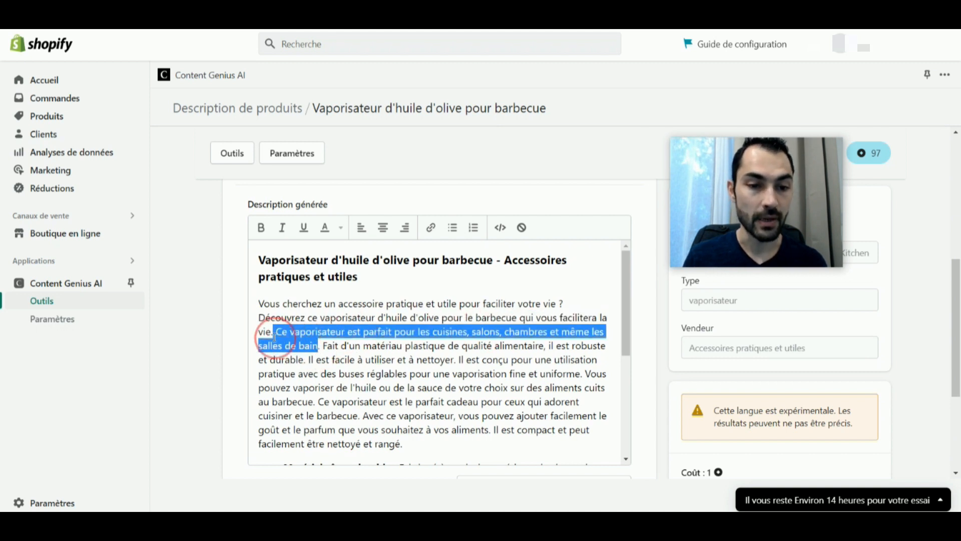
{"action": "key", "text": "BackSpace"}
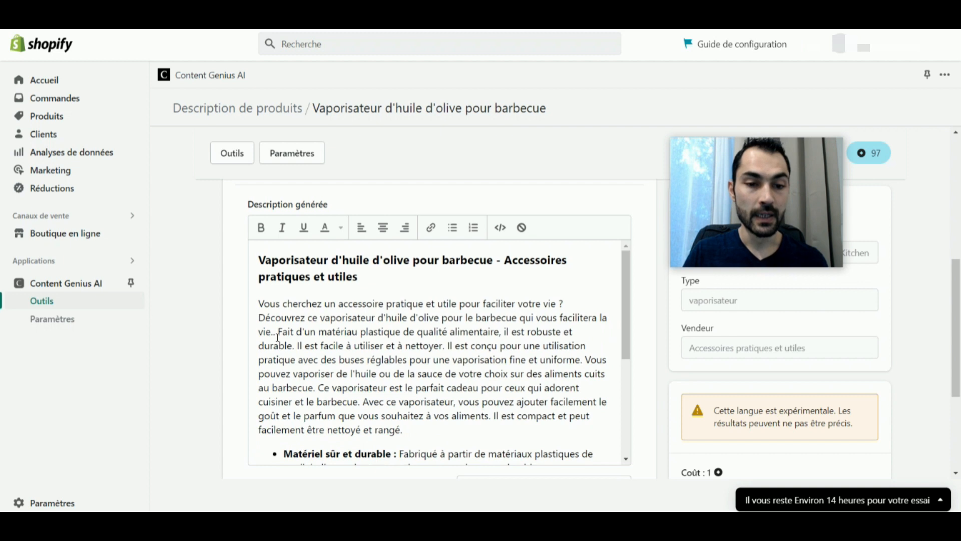
{"action": "key", "text": "BackSpace"}
{"action": "key", "text": "BackSpace"}
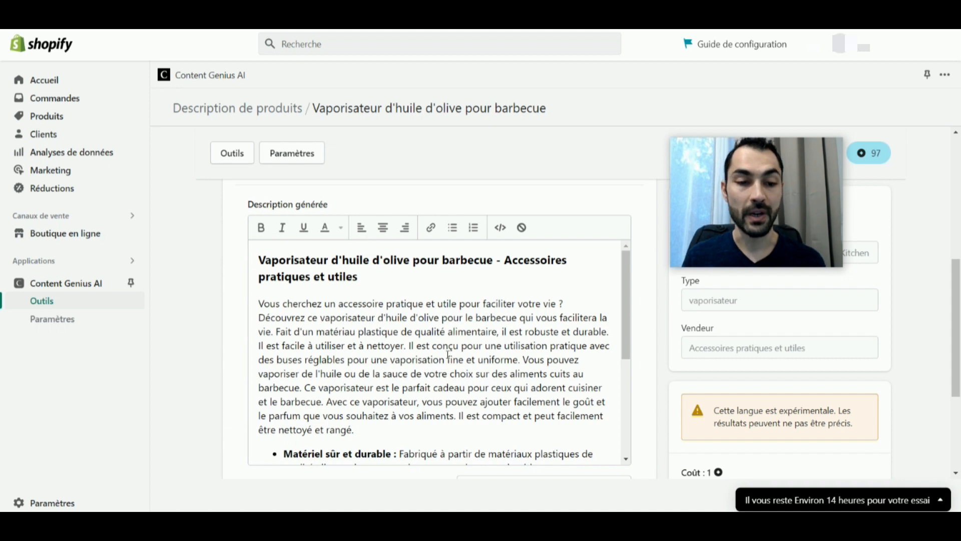
{"action": "type", "text": "."}
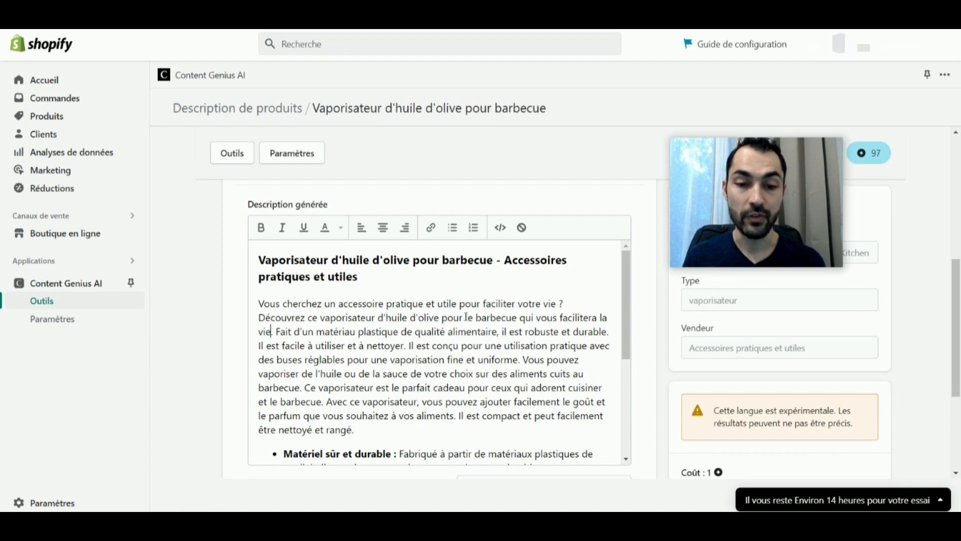
Read through the rest of the generated text and update the product's description with the edited version.
{"action": "scroll", "coordinate": [485, 365], "scroll_direction": "down", "scroll_amount": 3}
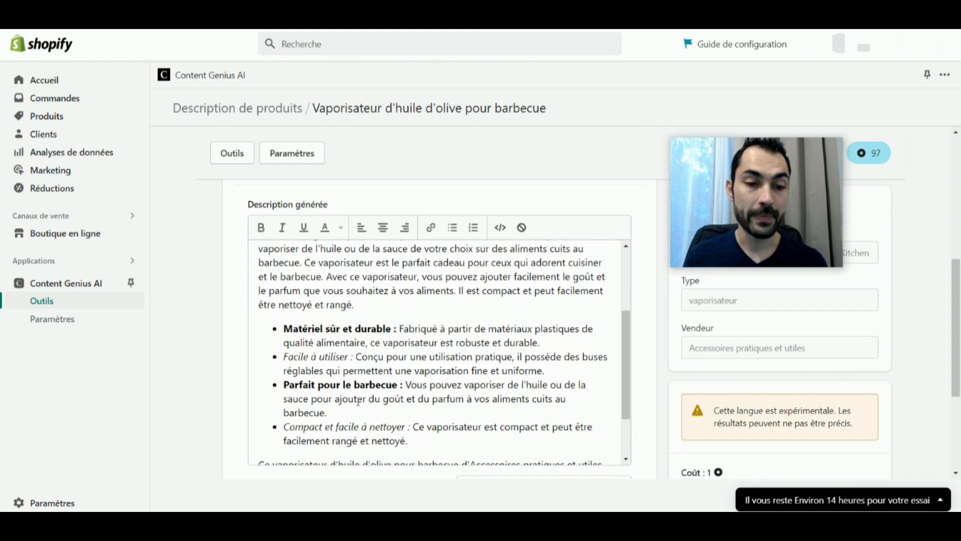
{"action": "scroll", "coordinate": [444, 386], "scroll_direction": "down", "scroll_amount": 2}
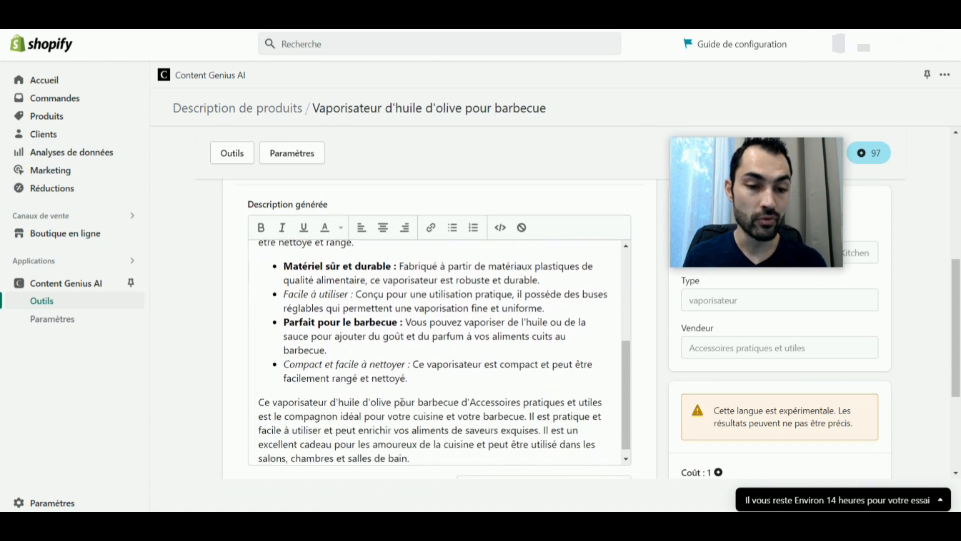
{"action": "scroll", "coordinate": [376, 374], "scroll_direction": "down", "scroll_amount": 1}
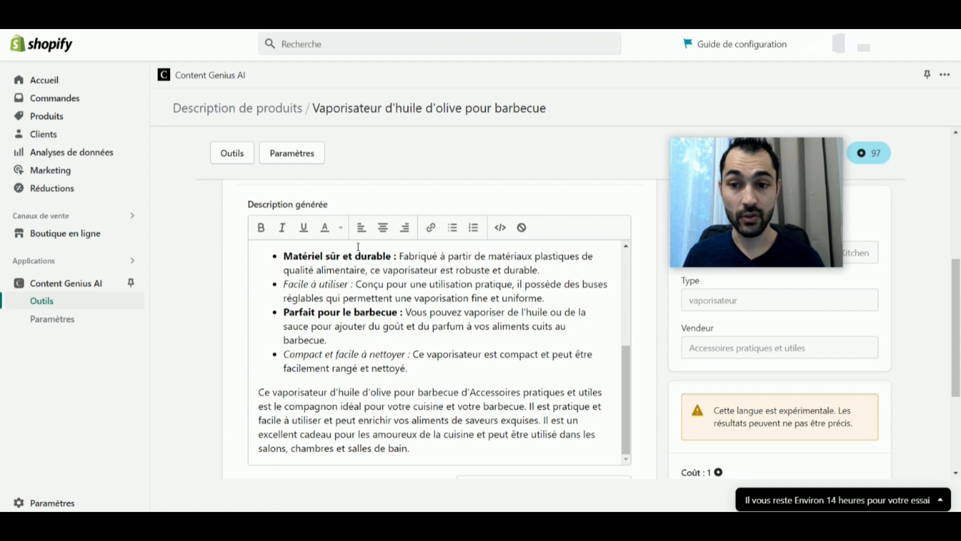
{"action": "scroll", "coordinate": [621, 275], "scroll_direction": "down", "scroll_amount": 3}
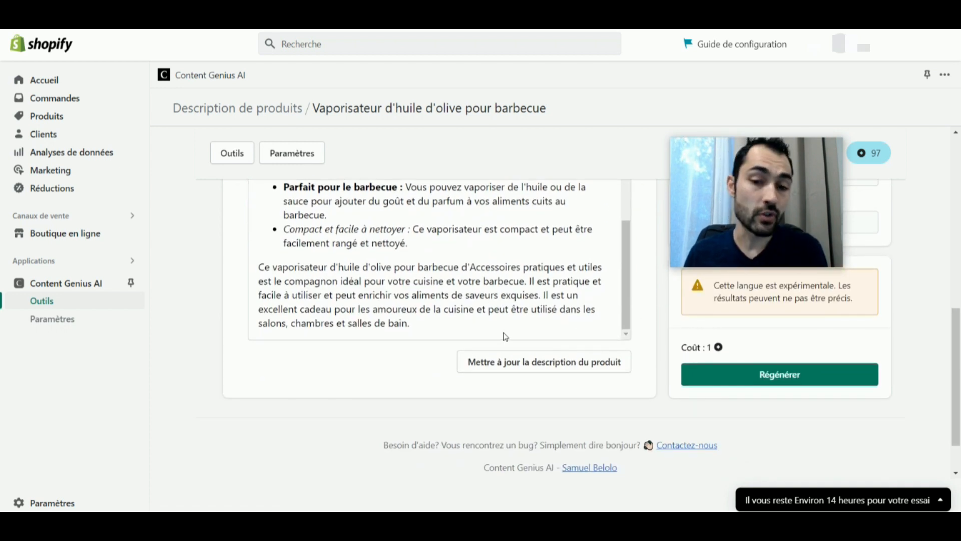
{"action": "left_click", "coordinate": [503, 365]}
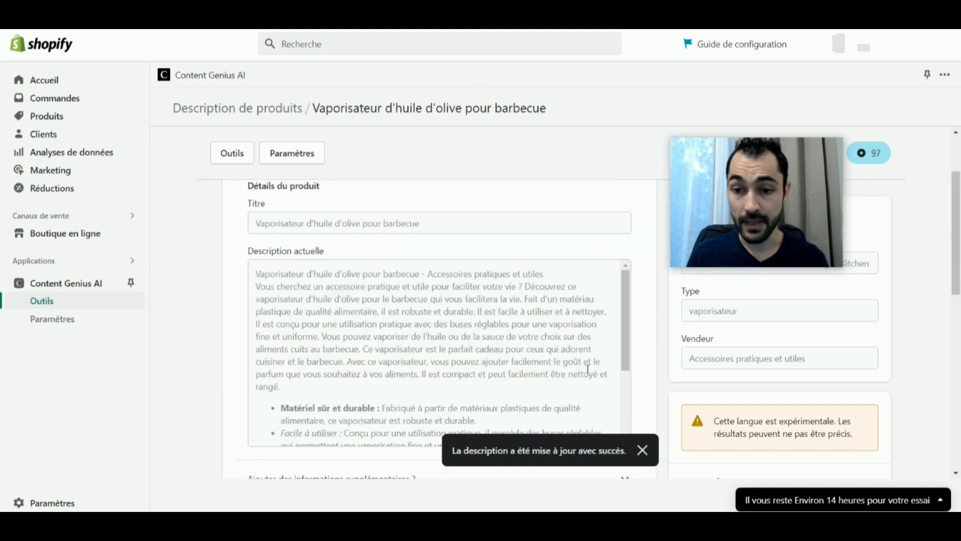
Check the updated description in the generator and on the olive oil sprayer's product page in the store admin.
{"action": "scroll", "coordinate": [343, 279], "scroll_direction": "down", "scroll_amount": 5}
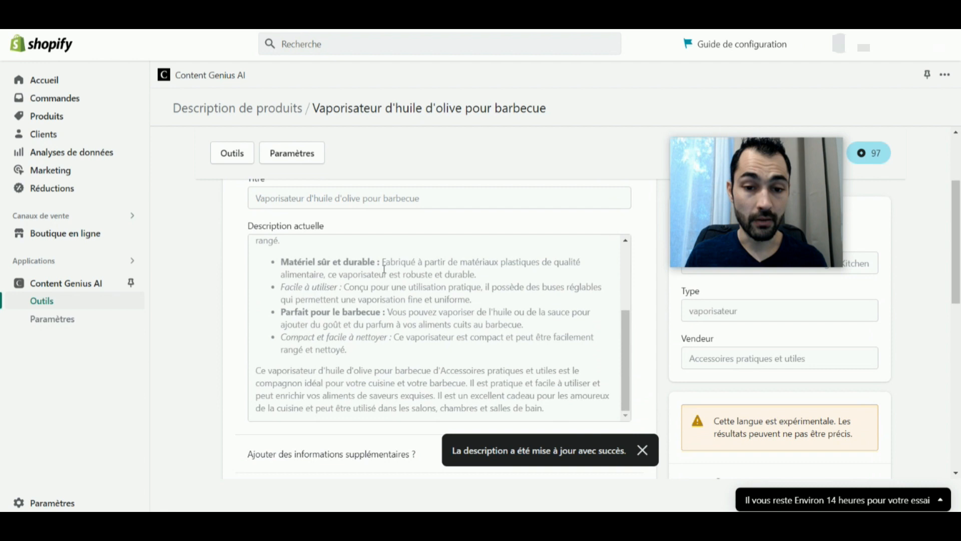
{"action": "scroll", "coordinate": [385, 269], "scroll_direction": "down", "scroll_amount": 3}
{"action": "scroll", "coordinate": [390, 331], "scroll_direction": "up", "scroll_amount": 2}
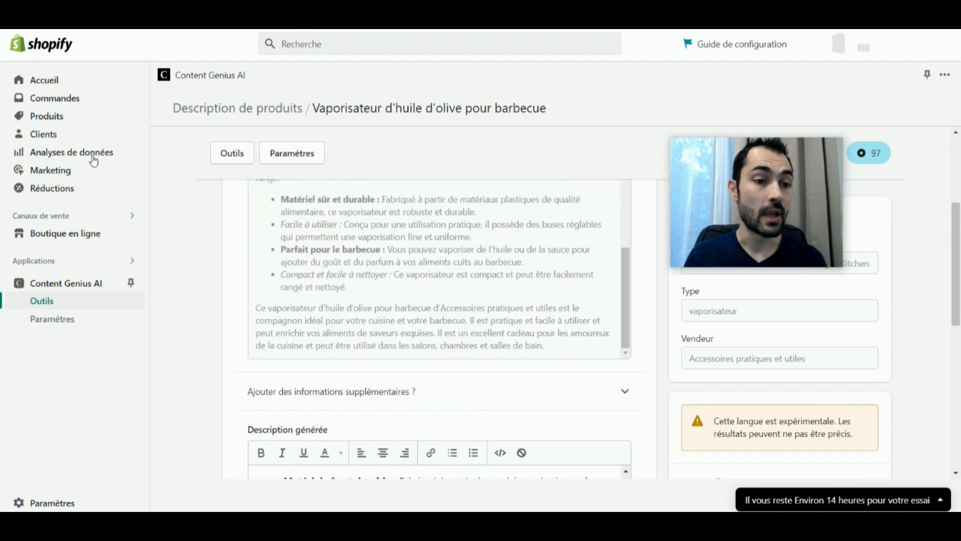
{"action": "left_click", "coordinate": [50, 116]}
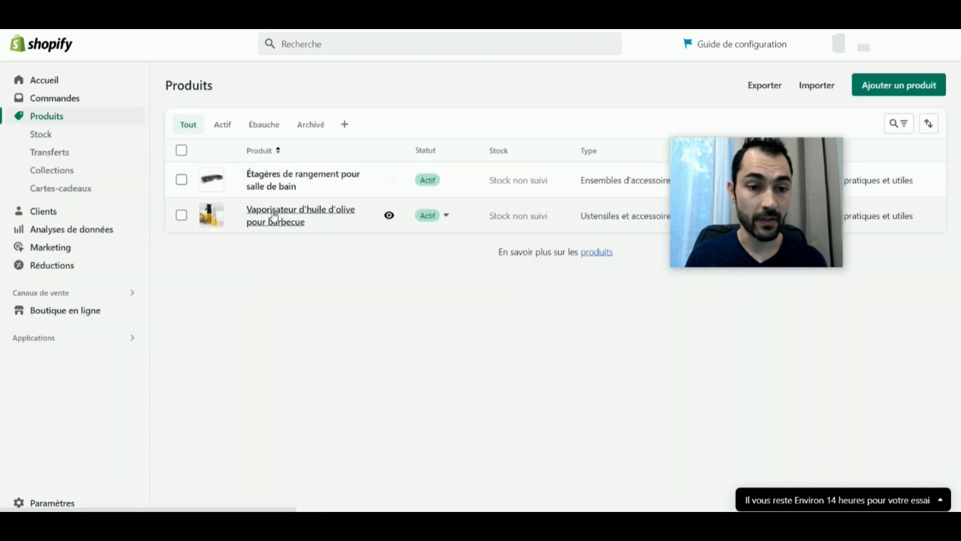
{"action": "left_click", "coordinate": [274, 216]}
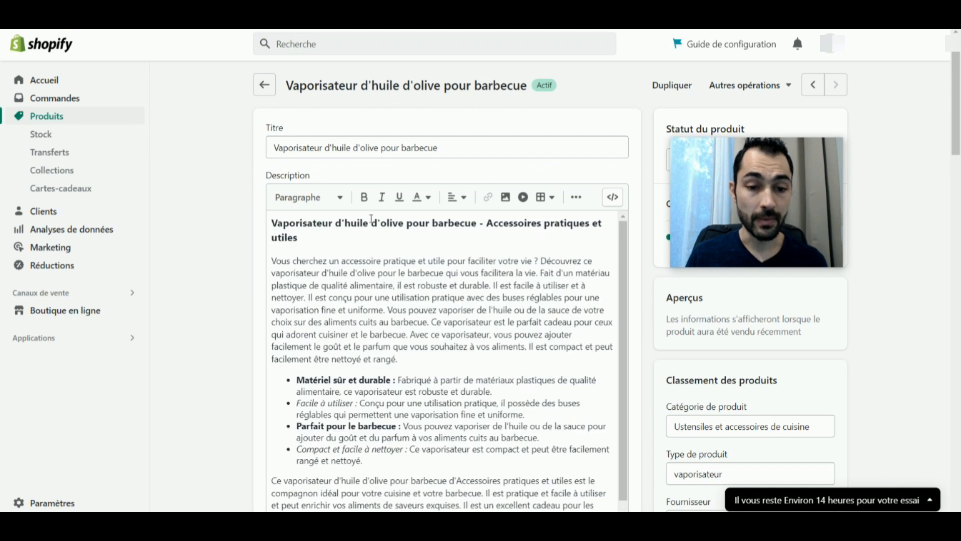
{"action": "scroll", "coordinate": [413, 367], "scroll_direction": "down", "scroll_amount": 1}
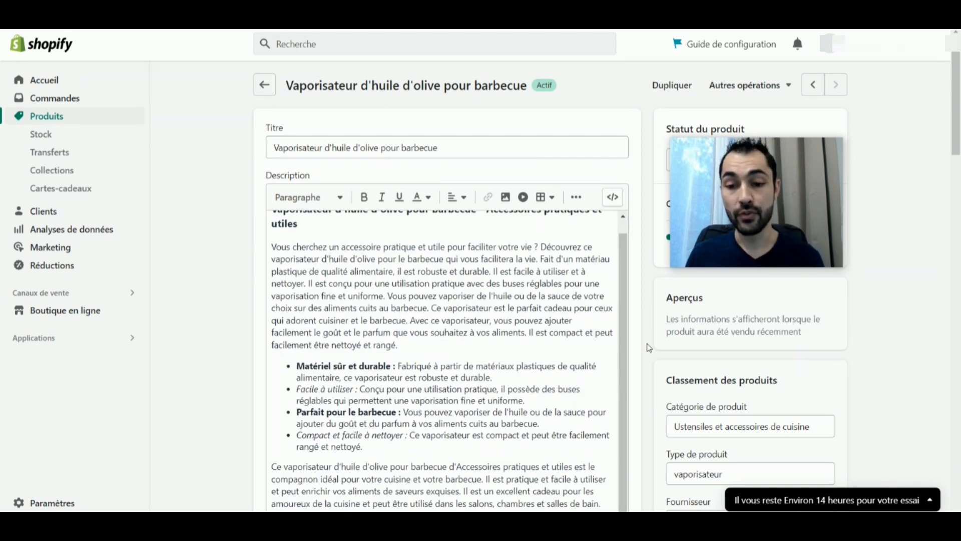
{"action": "scroll", "coordinate": [646, 345], "scroll_direction": "down", "scroll_amount": 3}
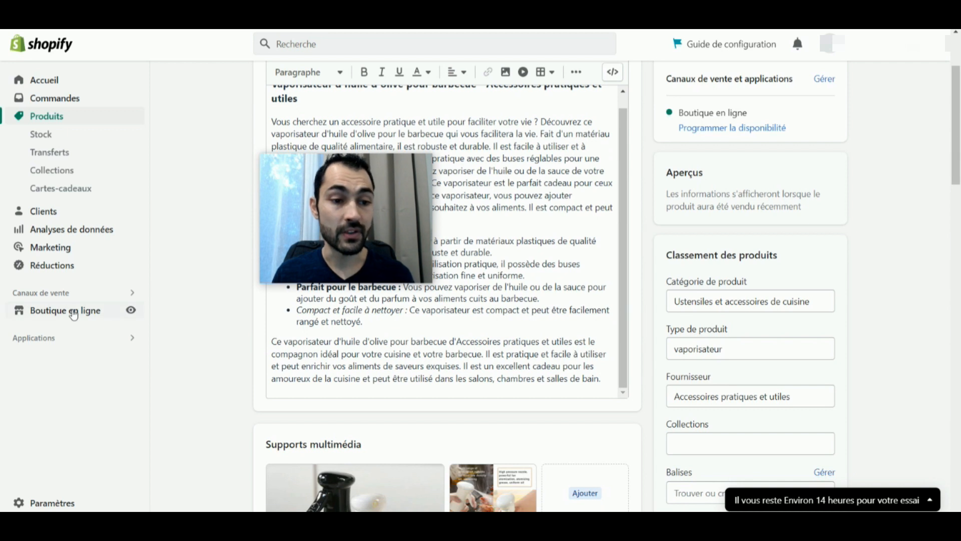
Open the online store preferences and examine the homepage title and the rooms mentioned in its meta description.
{"action": "left_click", "coordinate": [75, 311]}
{"action": "left_click", "coordinate": [73, 323]}
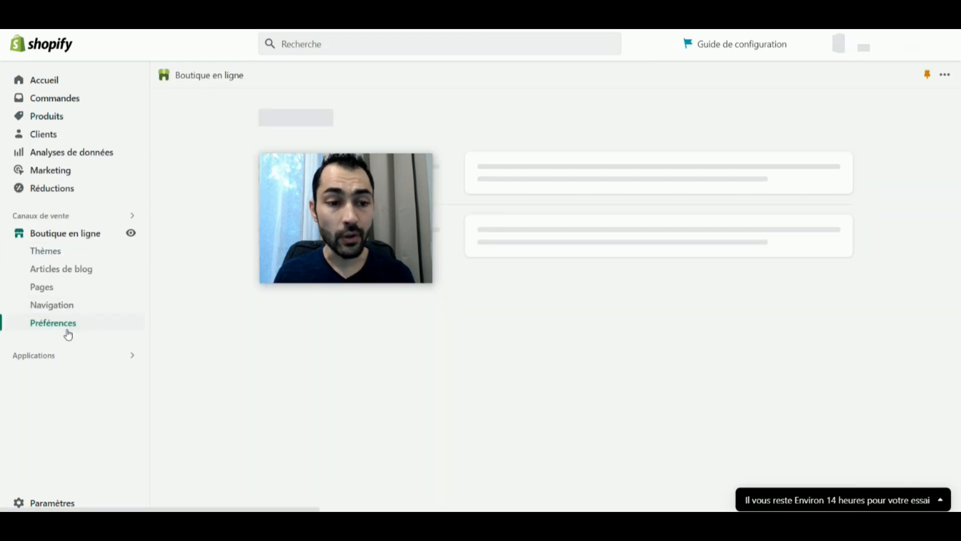
{"action": "left_click_drag", "start_coordinate": [495, 176], "coordinate": [669, 183]}
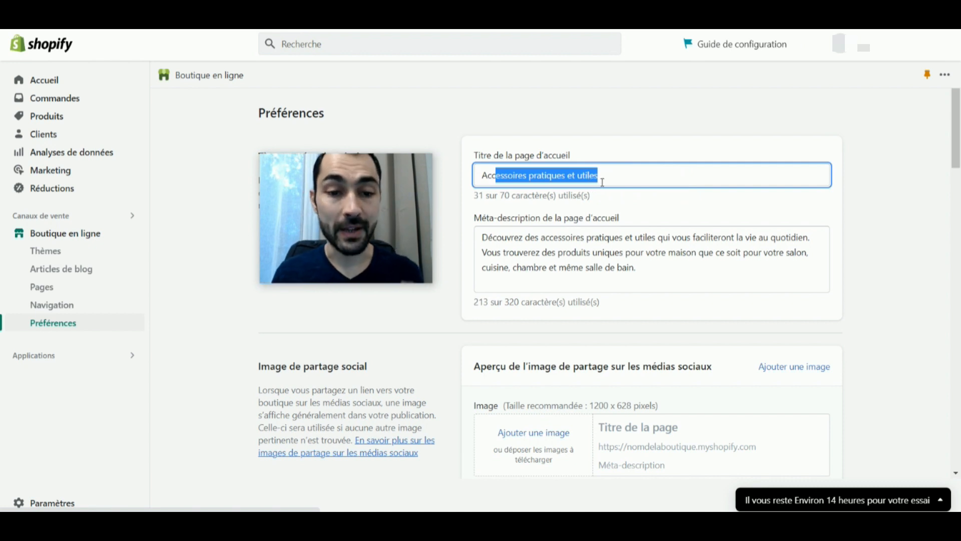
{"action": "left_click", "coordinate": [629, 173]}
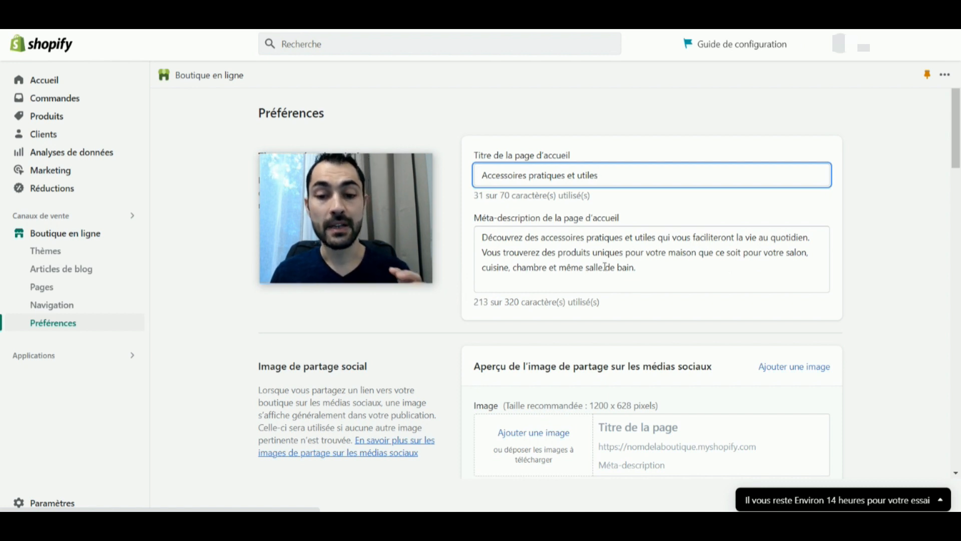
{"action": "left_click_drag", "start_coordinate": [634, 270], "coordinate": [579, 272]}
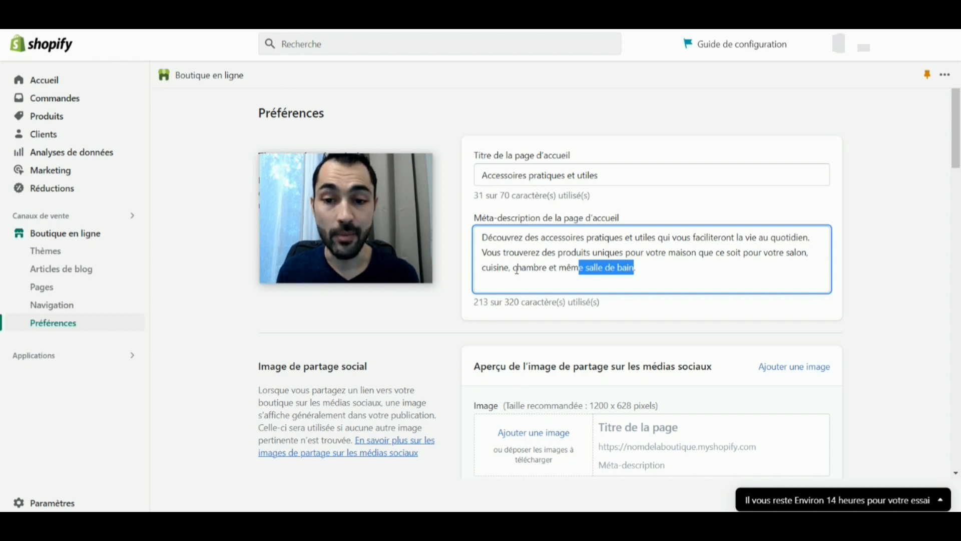
{"action": "left_click", "coordinate": [682, 265]}
{"action": "left_click", "coordinate": [650, 269]}
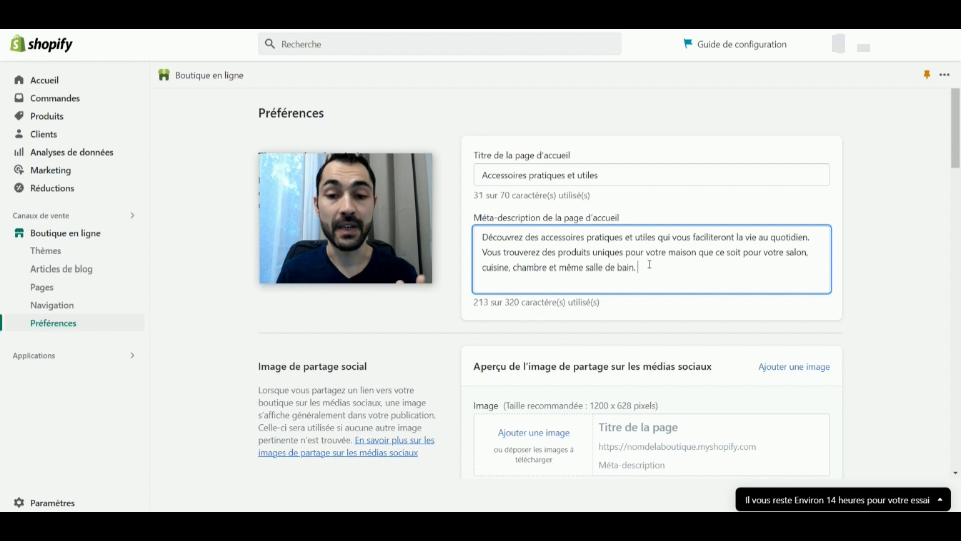
{"action": "left_click_drag", "start_coordinate": [637, 265], "coordinate": [780, 258]}
{"action": "double_click", "coordinate": [797, 252]}
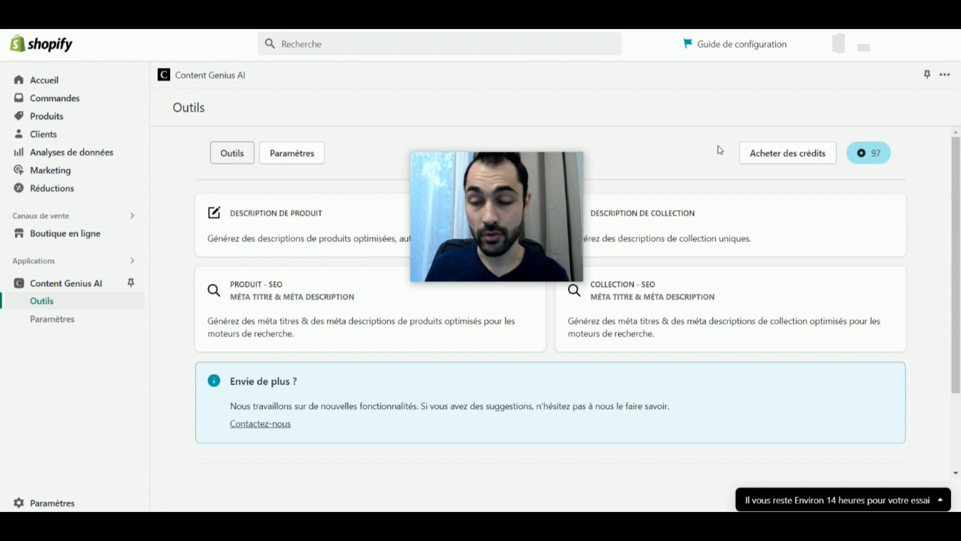
Open the credit purchase page in Content Genius AI and compare the credit packs, their prices and bonus credits.
{"action": "left_click", "coordinate": [788, 157]}
{"action": "left_click", "coordinate": [325, 210]}
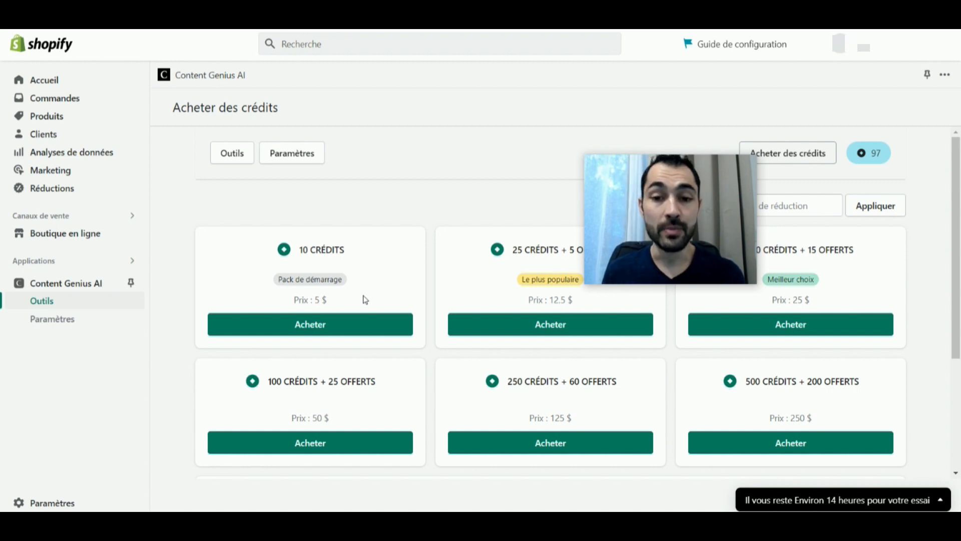
{"action": "left_click_drag", "start_coordinate": [706, 176], "coordinate": [306, 159]}
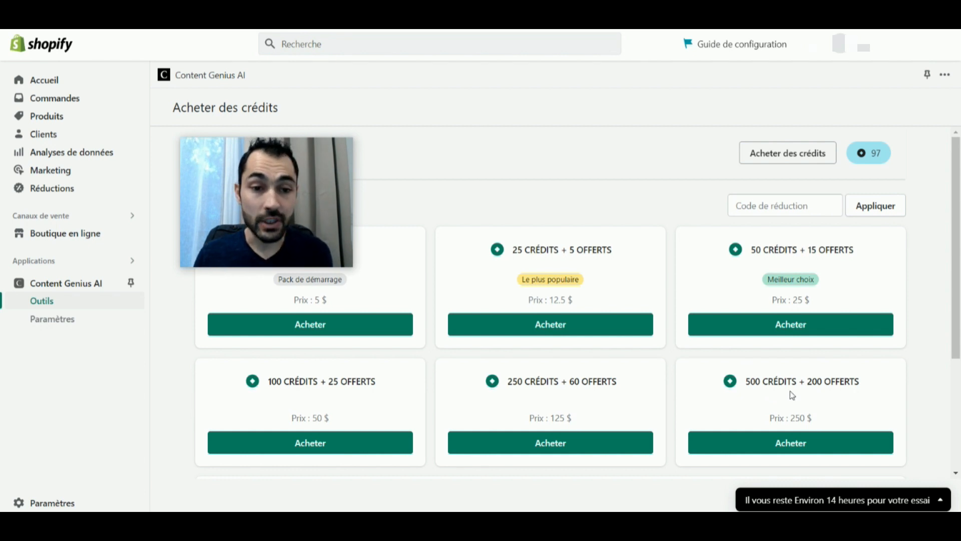
{"action": "double_click", "coordinate": [823, 382]}
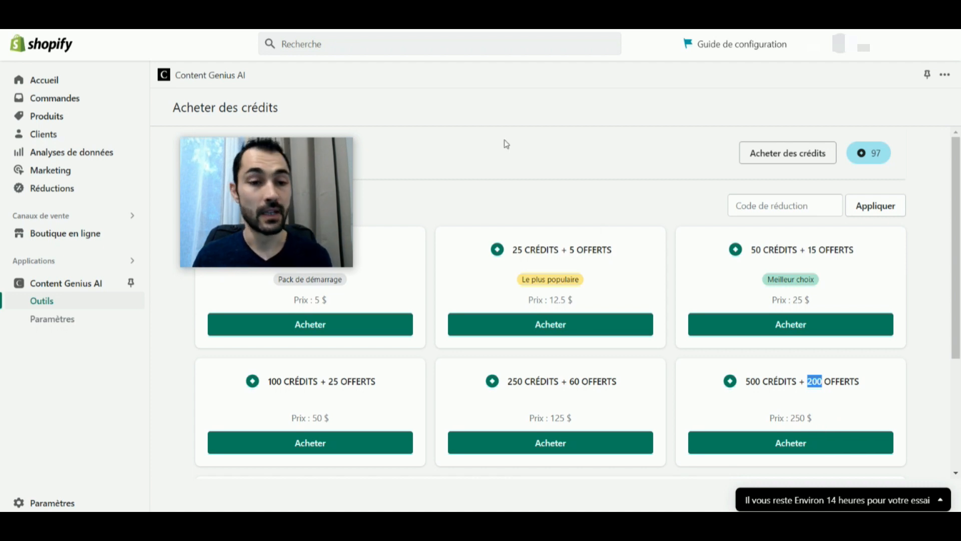
{"action": "left_click_drag", "start_coordinate": [291, 152], "coordinate": [543, 145]}
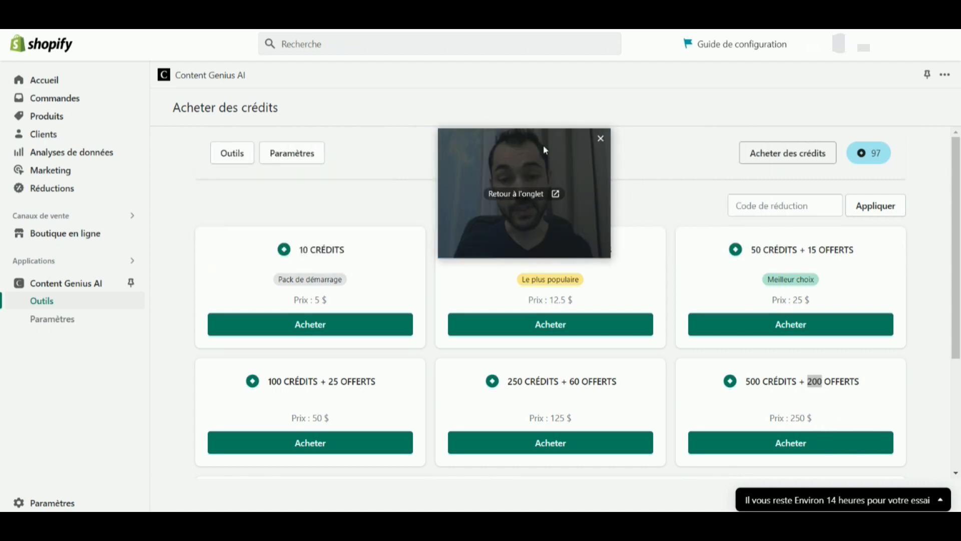